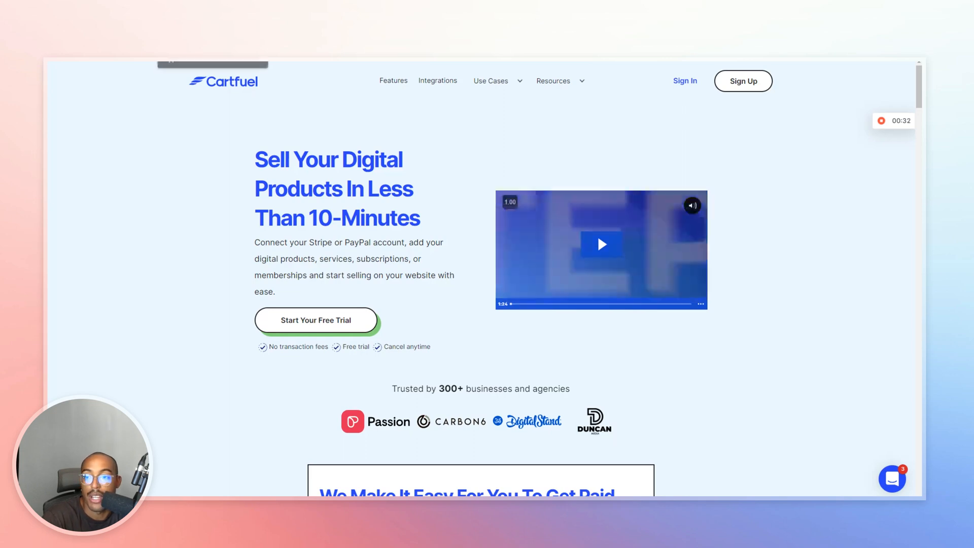
Switch to the browser tab with the Cartfuel payment forms dashboard.
key(ctrl+Tab)
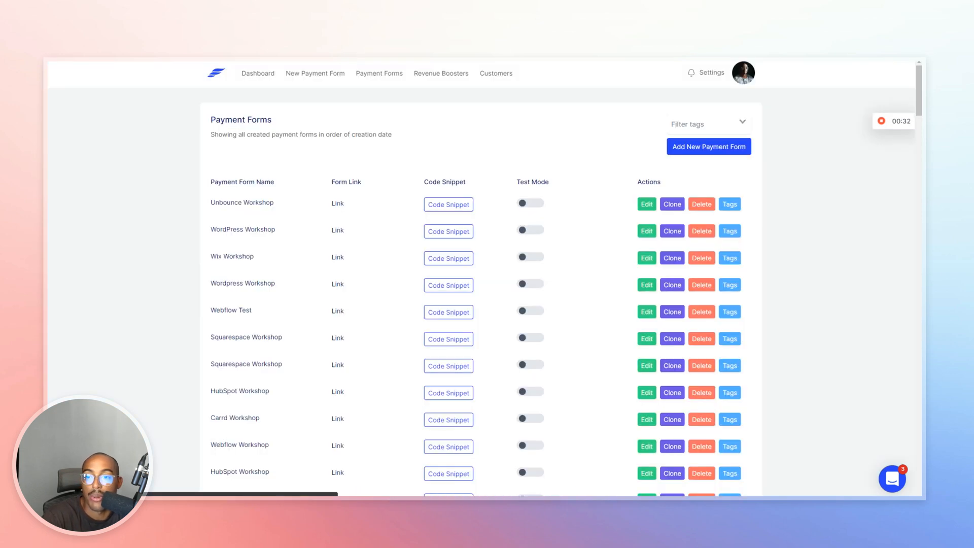
Create a new payment form named 'Leadpages Workshop'.
click(302, 76)
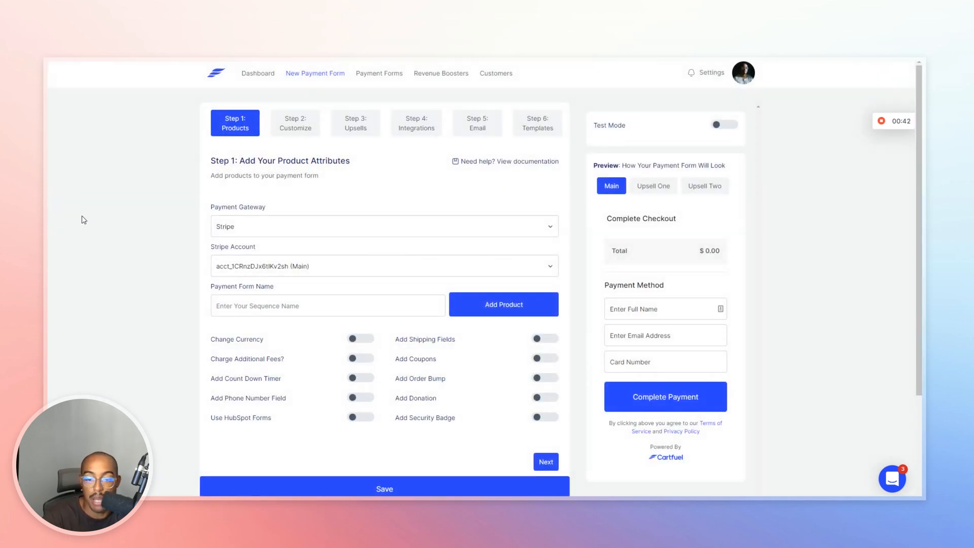
click(256, 305)
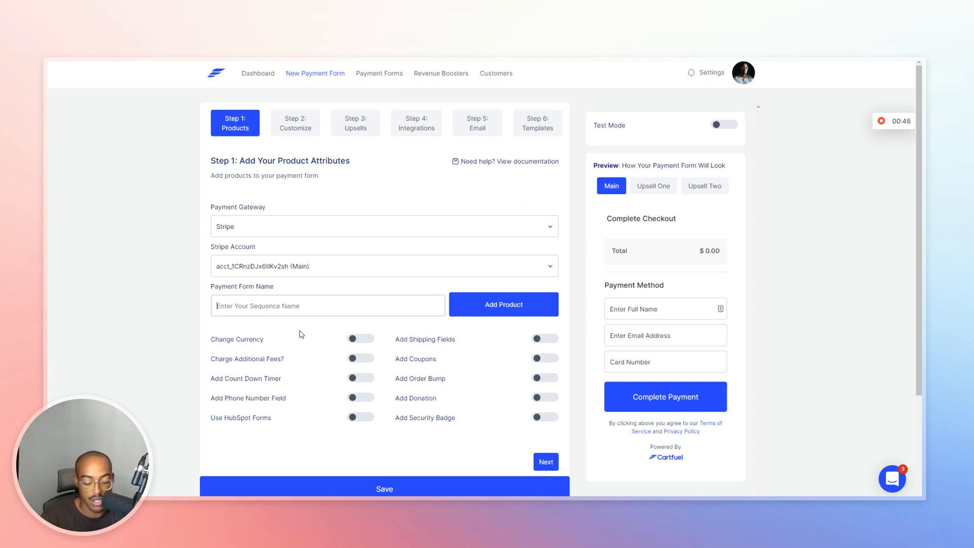
text(Leadpages Workshop)
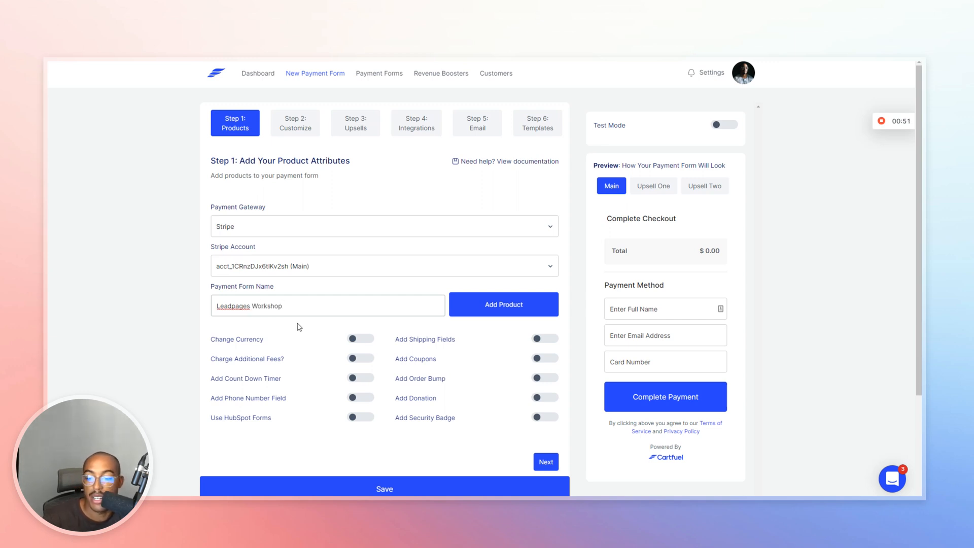
drag(284, 306, 231, 312)
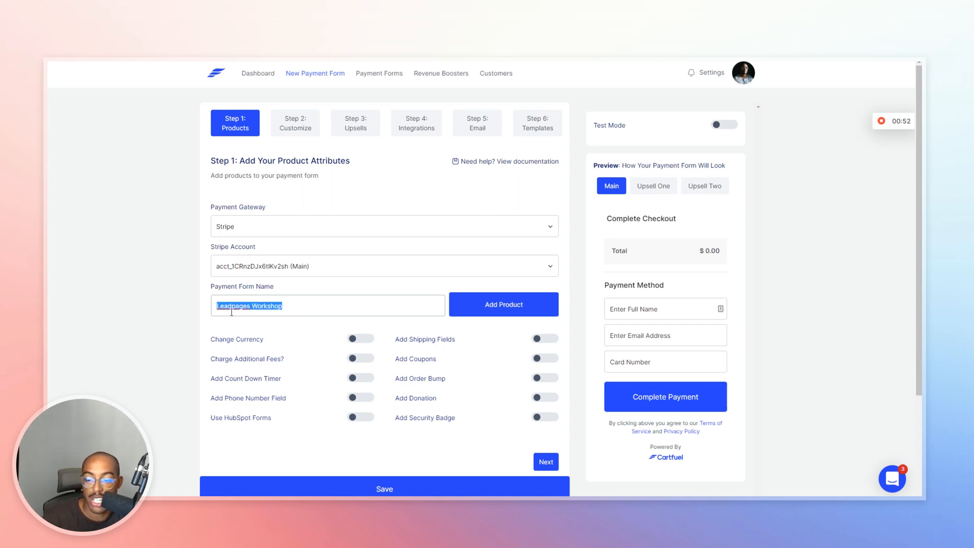
click(469, 305)
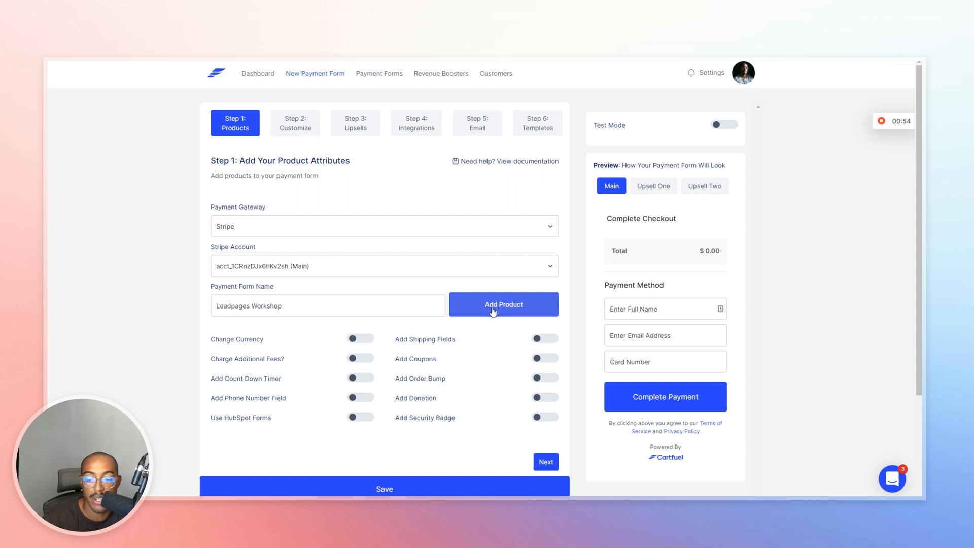
Name the new product 'Leadpages Workshop' and enter its $1 price.
click(390, 163)
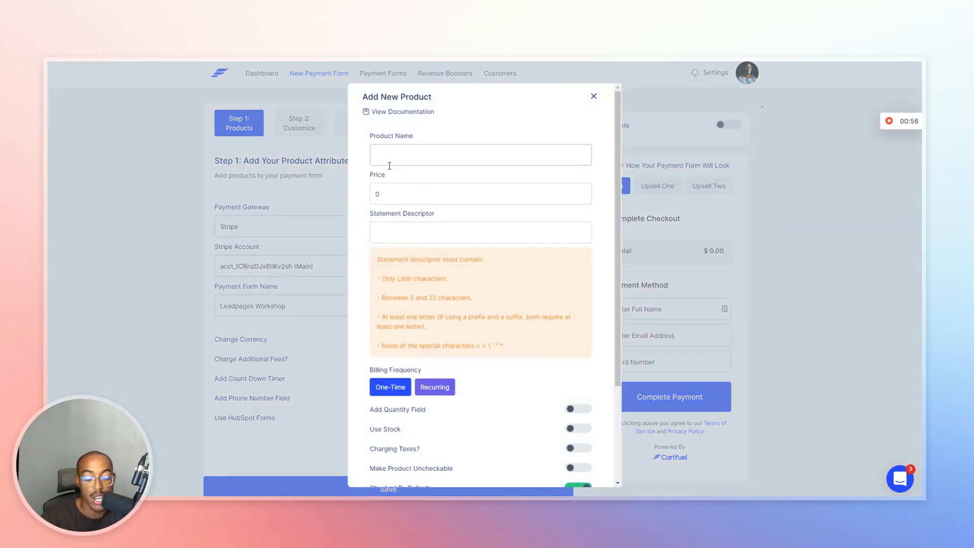
text(Leadpages Workshop)
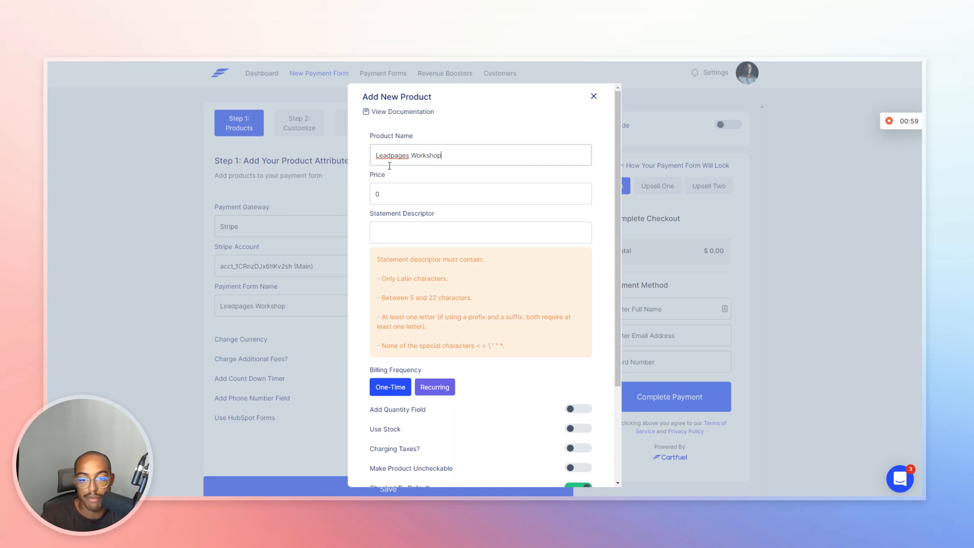
key(Tab)
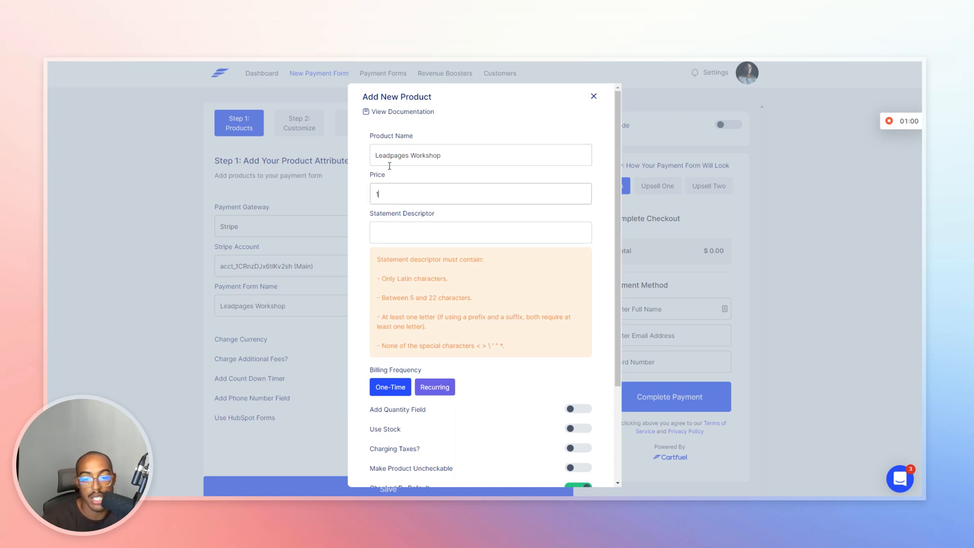
scroll(413, 266, down, 3)
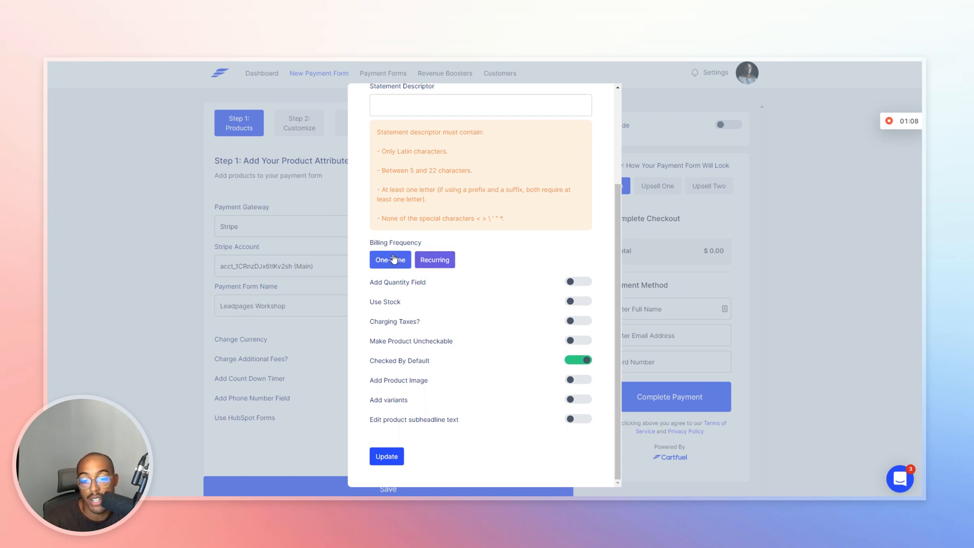
Try recurring billing and membership expiration, then revert the product to one-time billing.
click(421, 262)
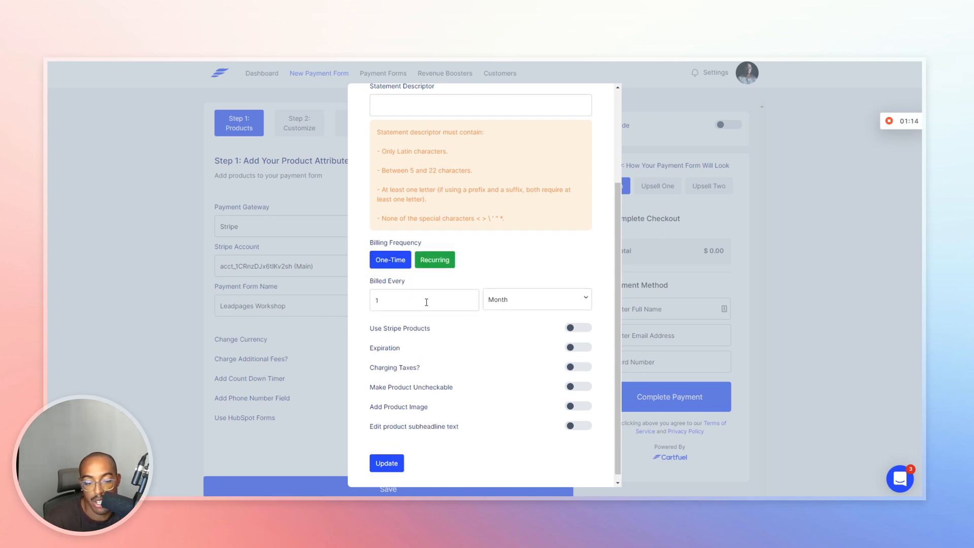
click(497, 304)
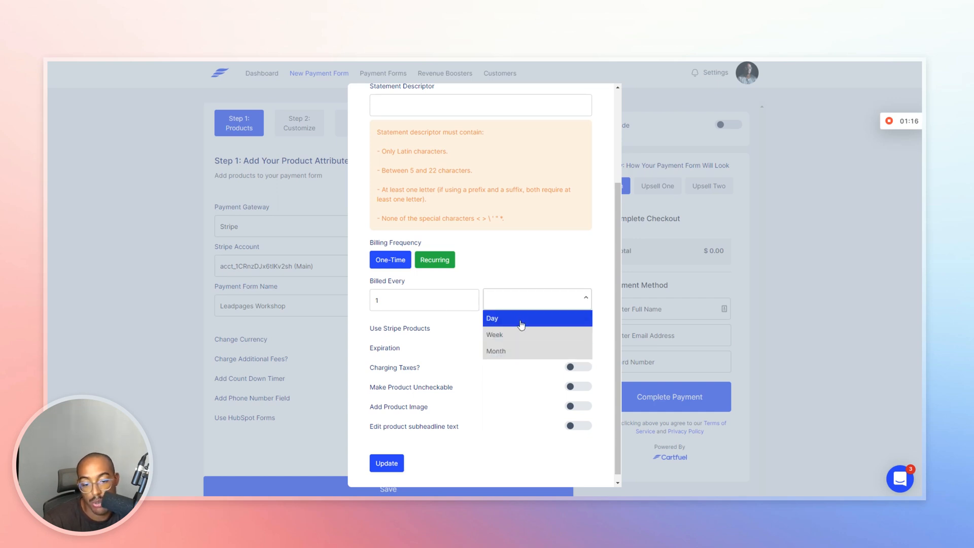
click(436, 302)
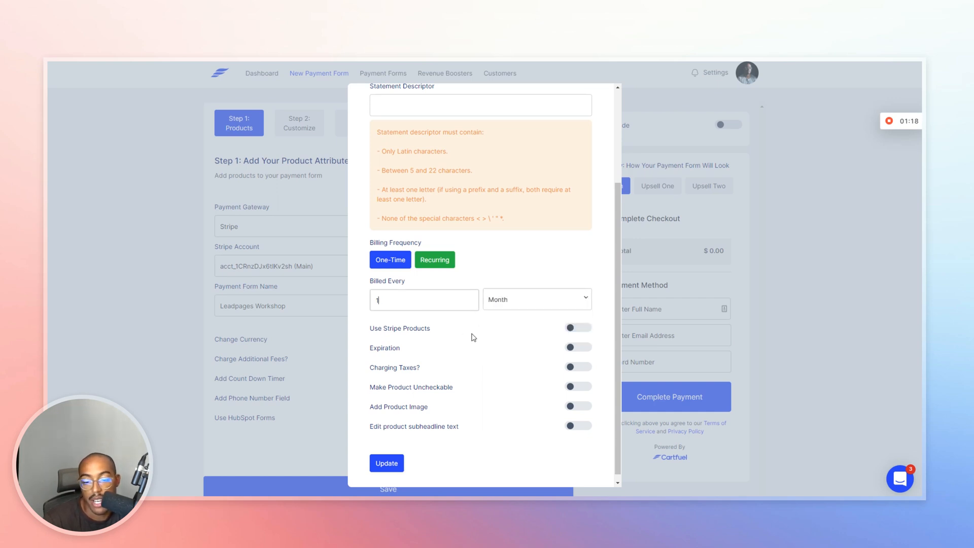
click(579, 352)
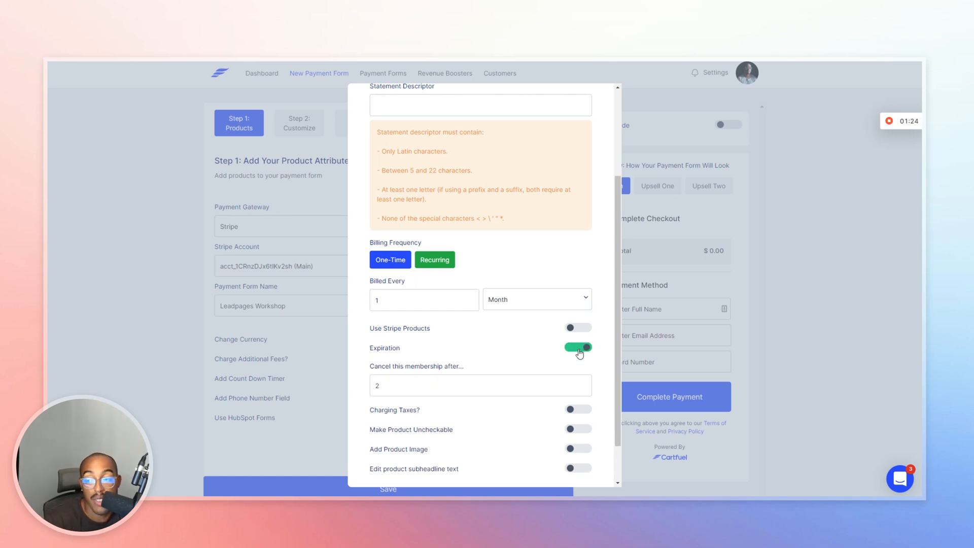
click(579, 352)
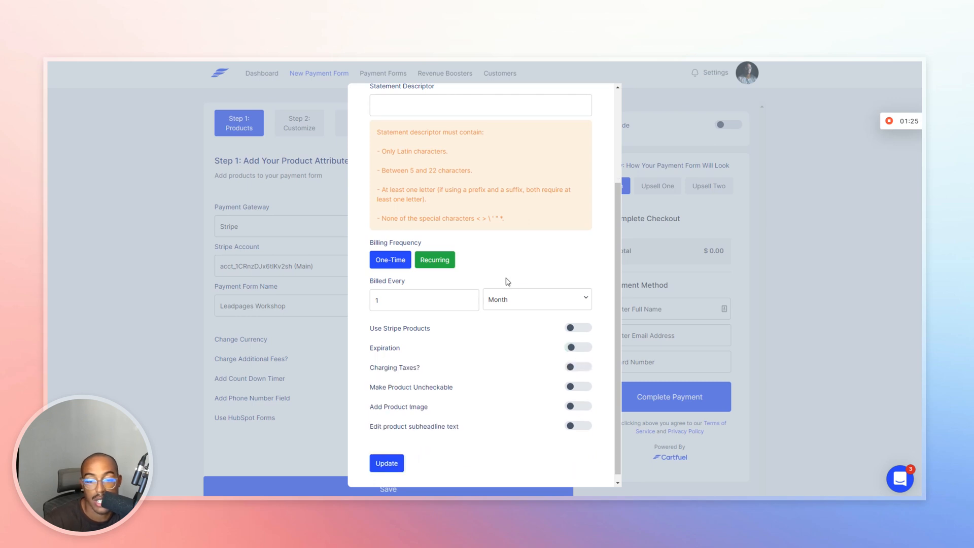
click(395, 266)
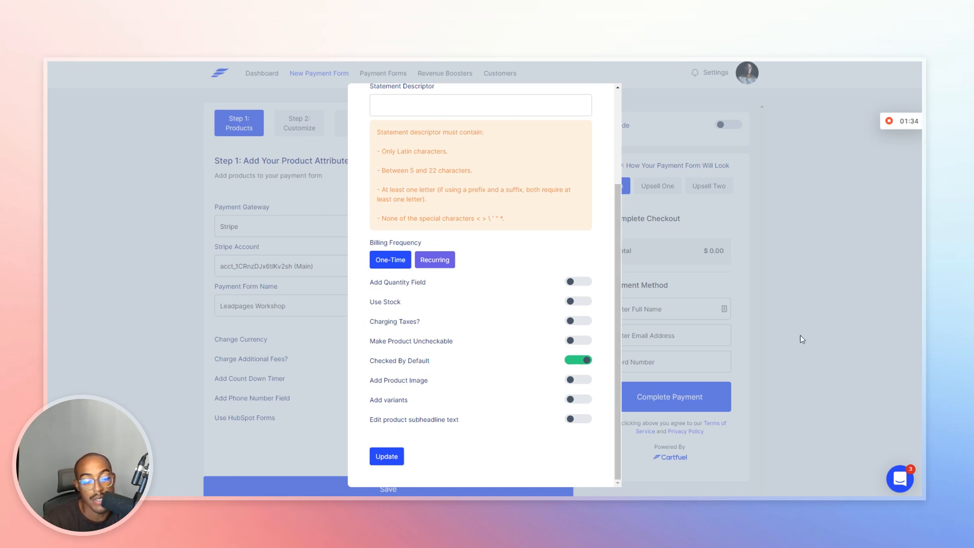
Save the one-time product to the payment form.
click(901, 479)
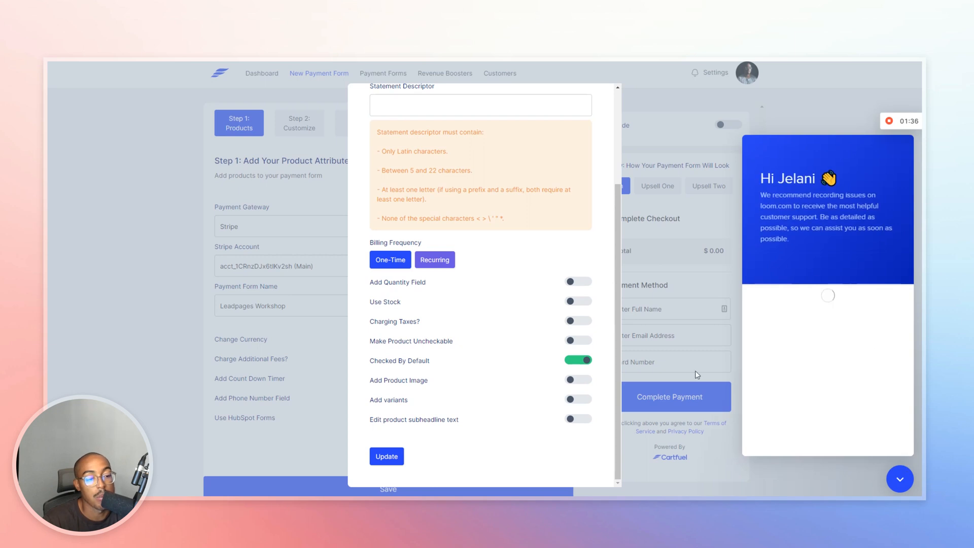
click(894, 481)
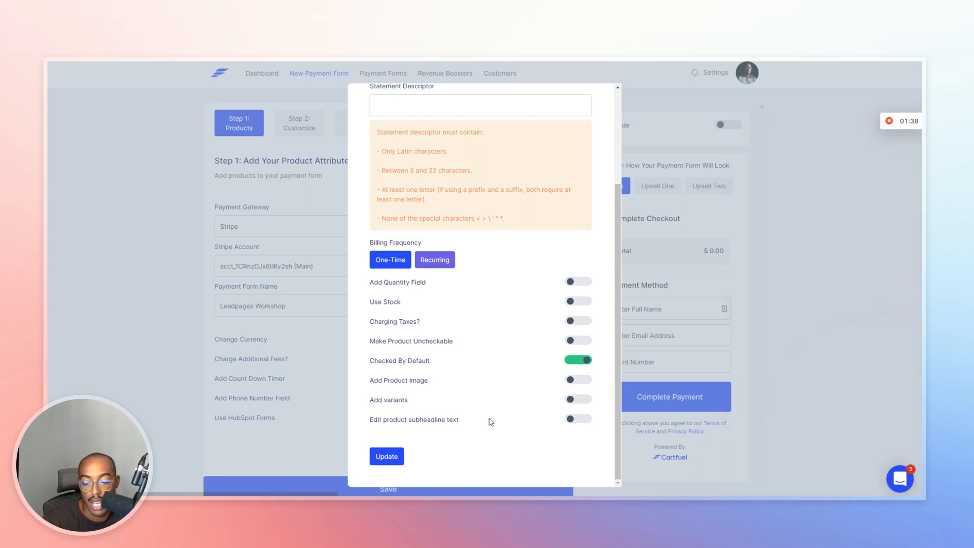
click(386, 456)
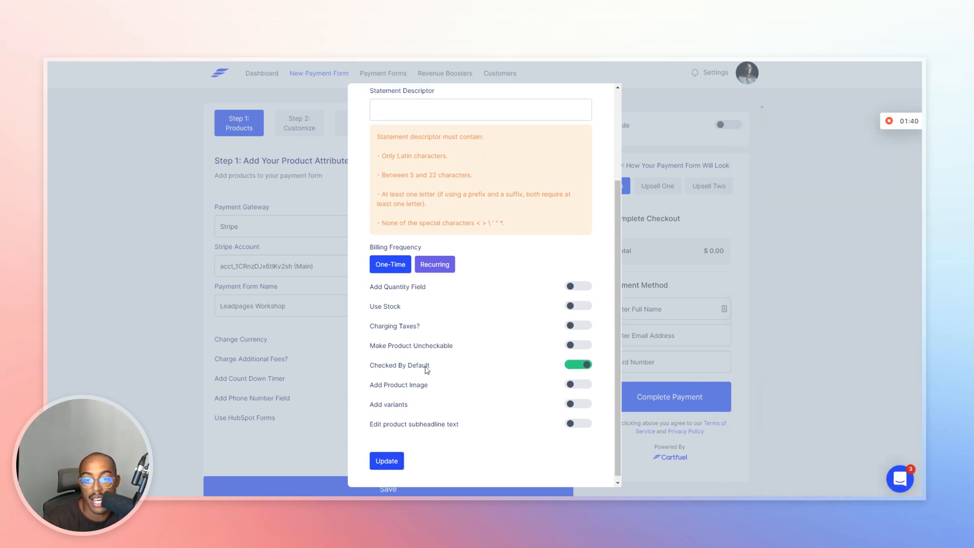
scroll(401, 471, down, 3)
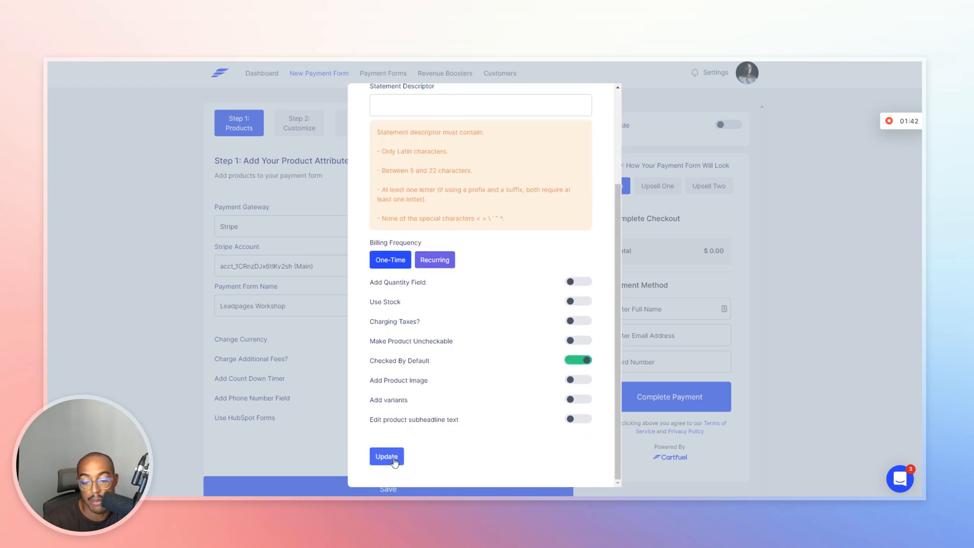
click(391, 458)
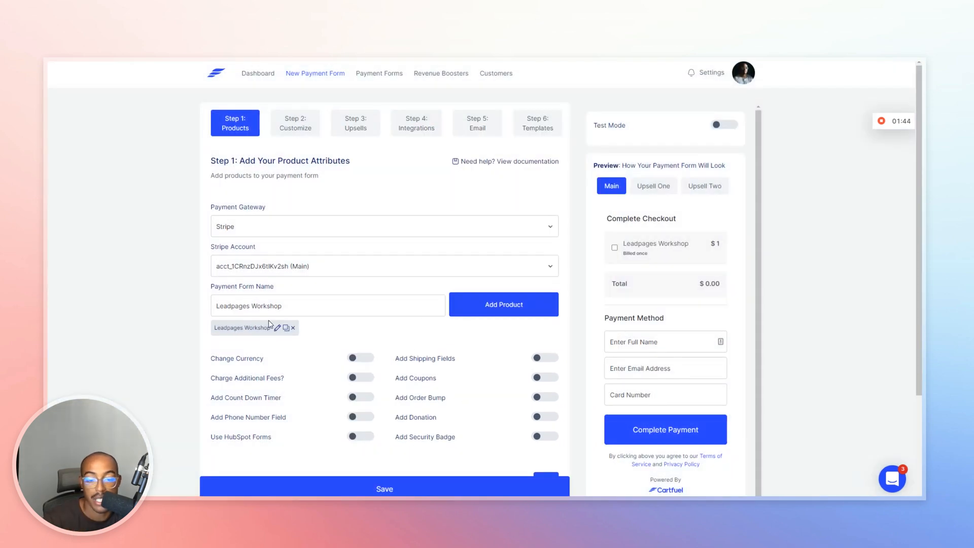
click(491, 306)
scroll(496, 256, up, 3)
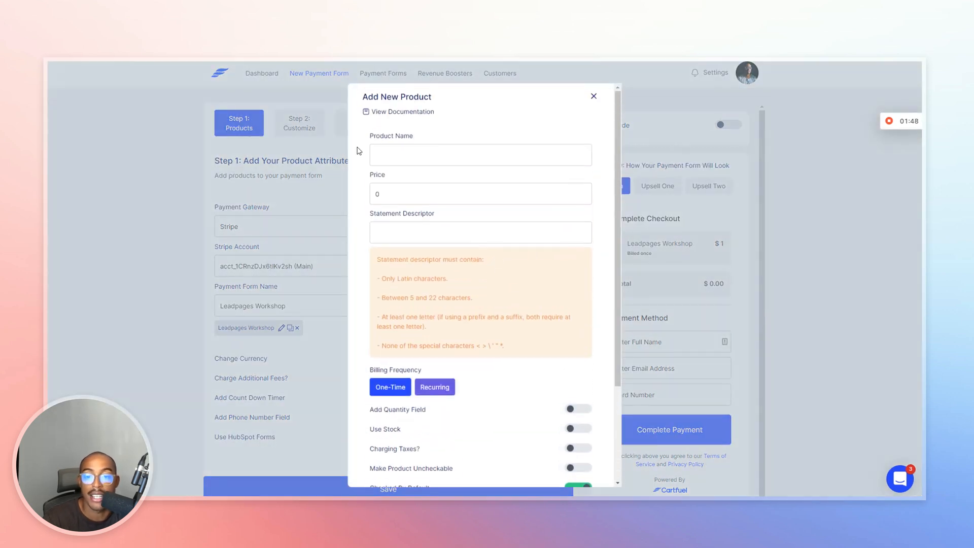
click(393, 150)
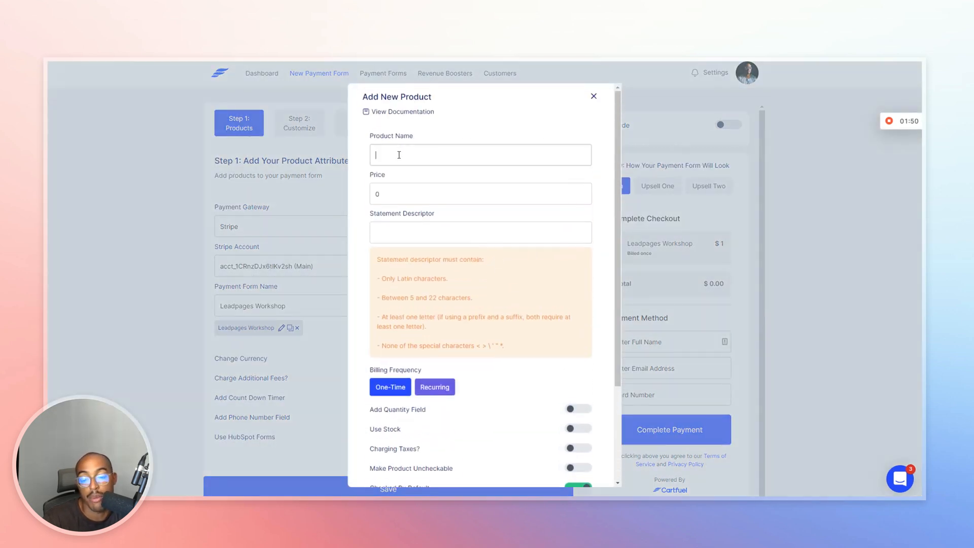
scroll(446, 370, down, 3)
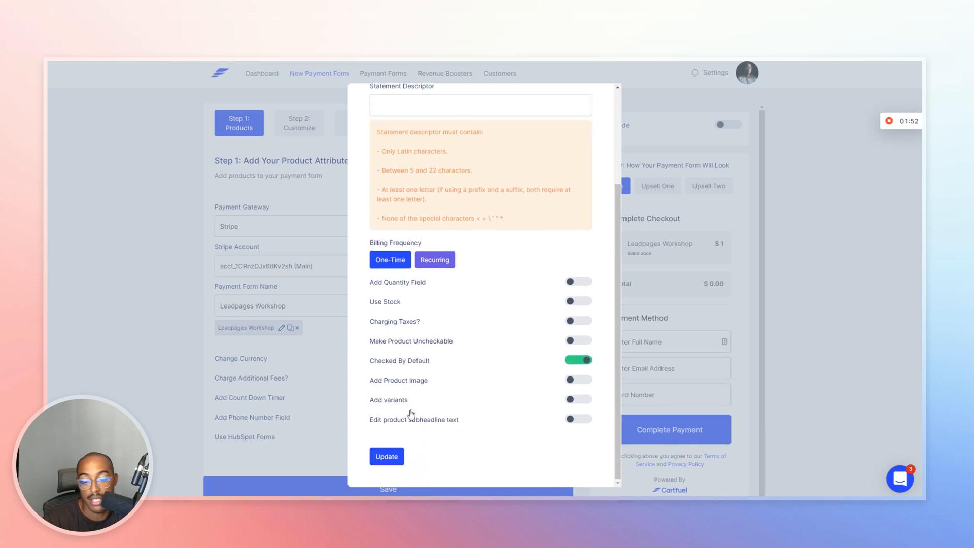
click(231, 356)
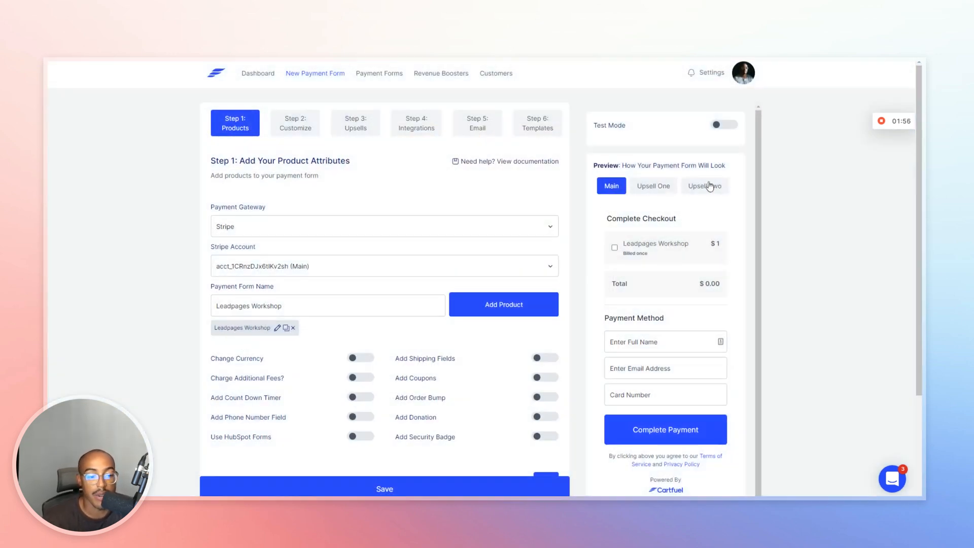
drag(627, 245, 689, 244)
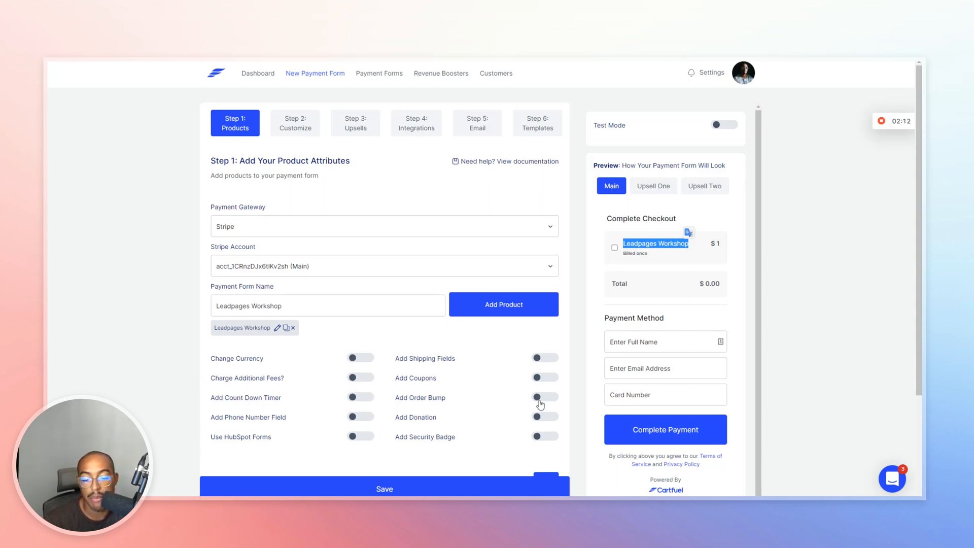
Turn on the security badge and coupons, selecting the Coupon Test (Unit) coupon.
click(538, 439)
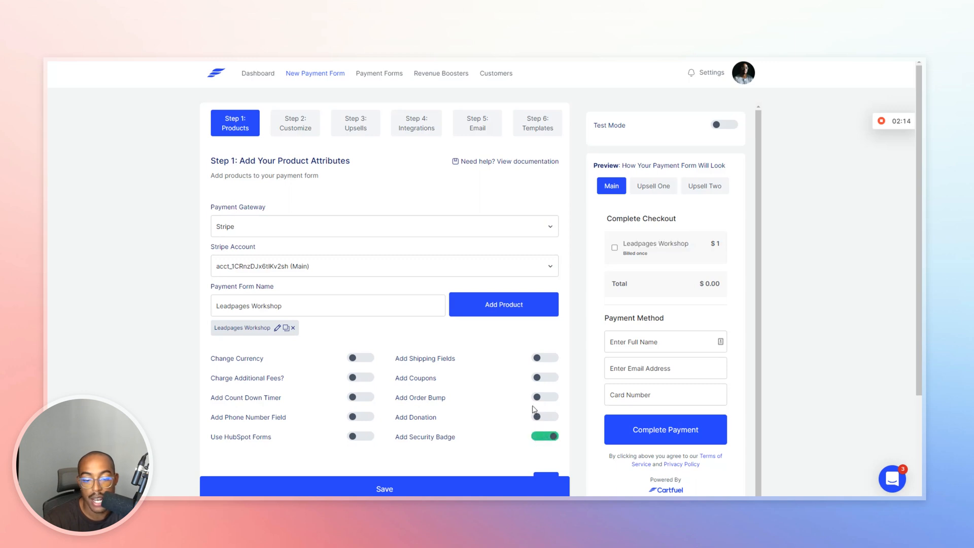
click(536, 378)
scroll(488, 362, down, 2)
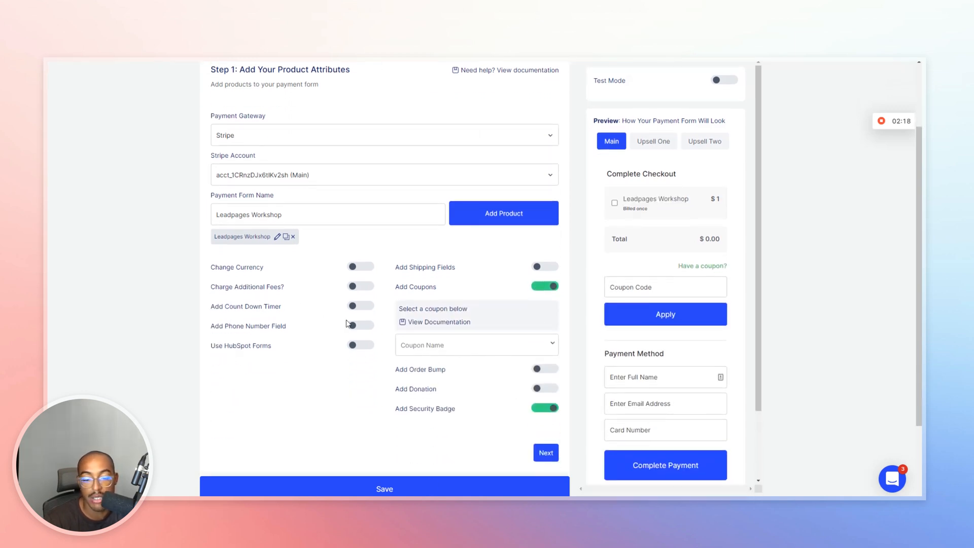
scroll(465, 338, up, 2)
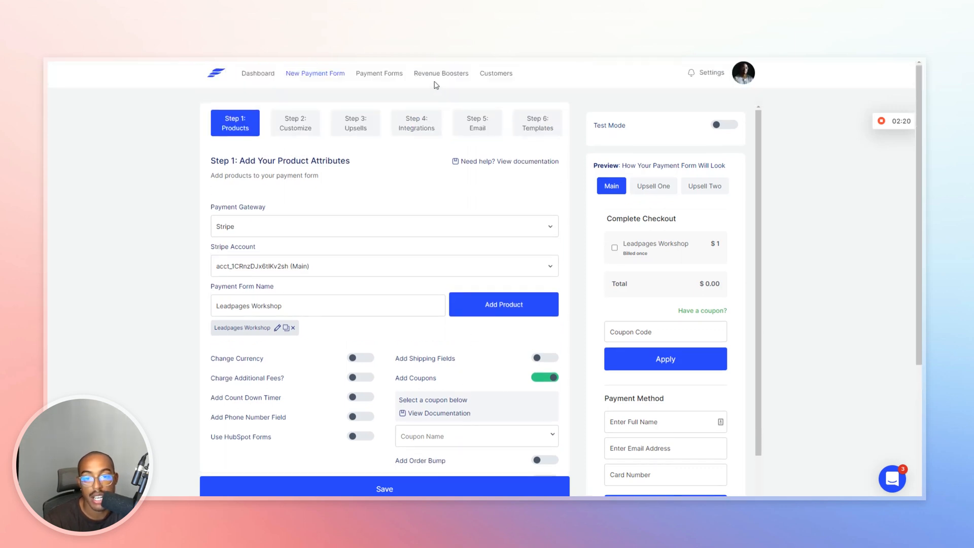
scroll(488, 328, down, 4)
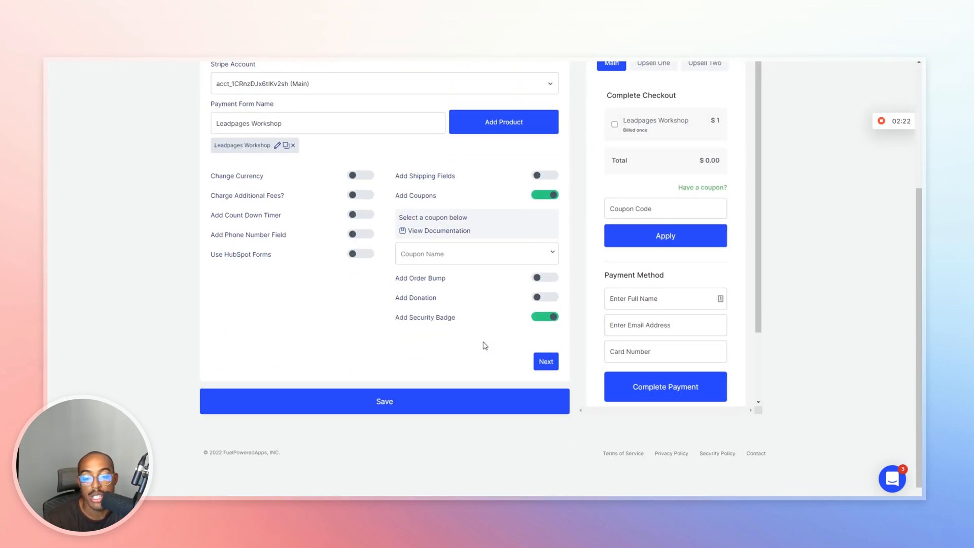
click(447, 261)
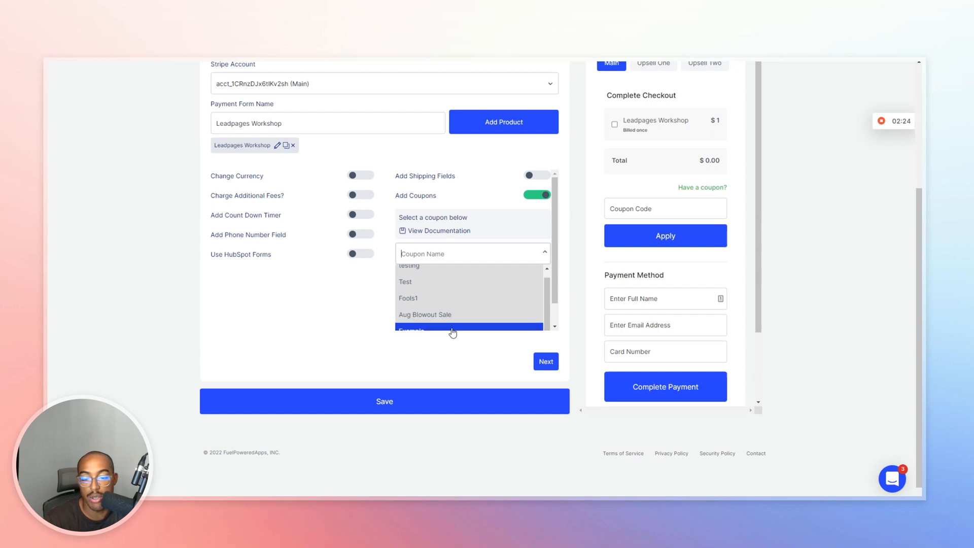
scroll(450, 331, down, 1)
click(435, 323)
Save the form and close the embed code window.
click(380, 424)
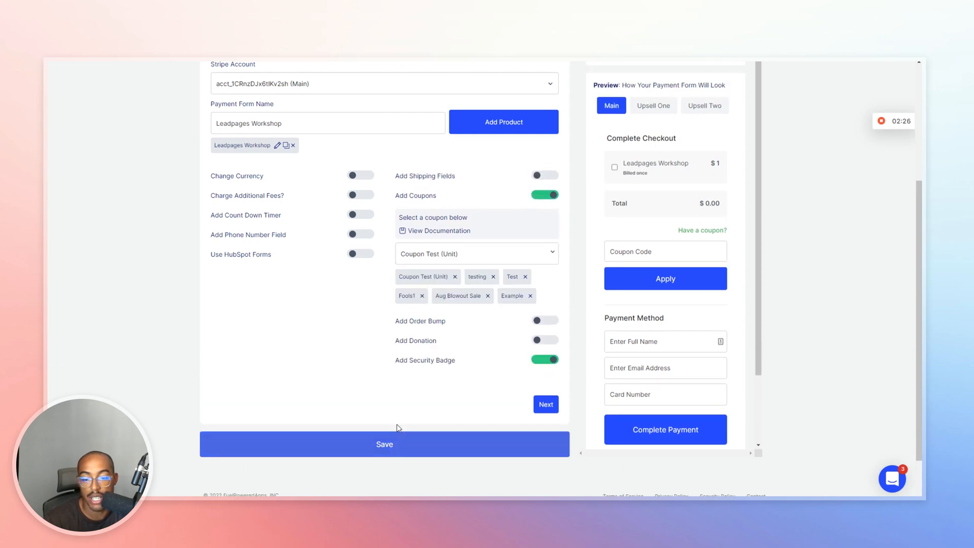
click(308, 345)
scroll(367, 200, up, 4)
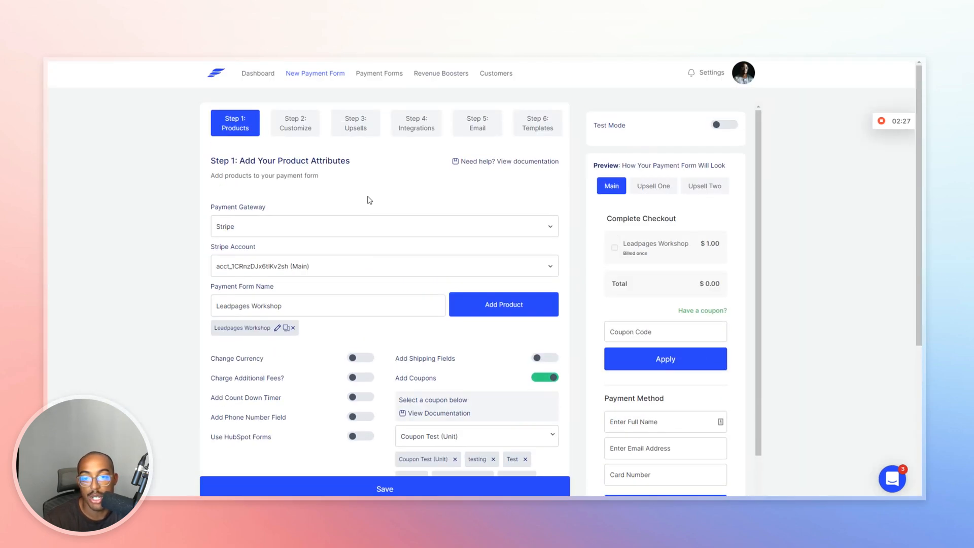
click(438, 78)
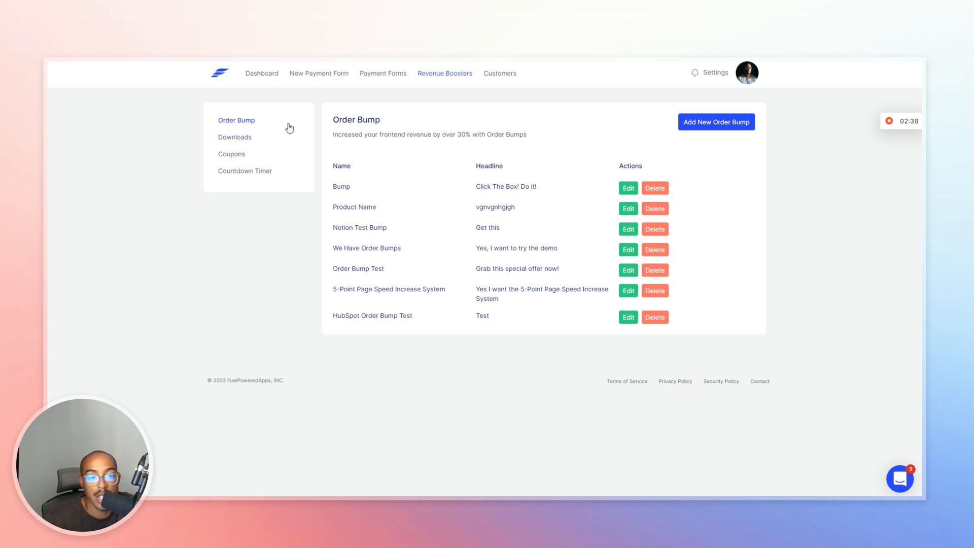
Open and dismiss the new order bump and new download forms, then return to Payment Forms.
click(706, 121)
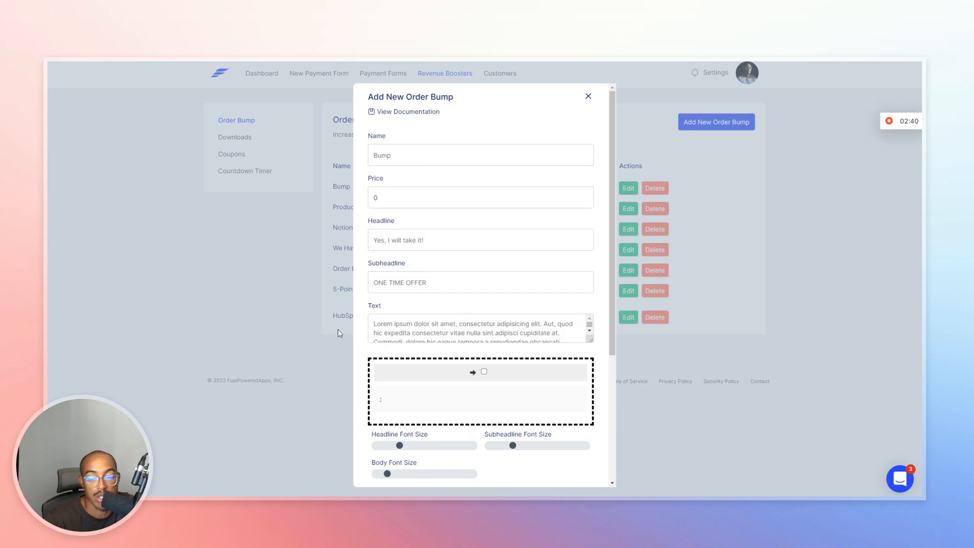
click(236, 189)
click(233, 140)
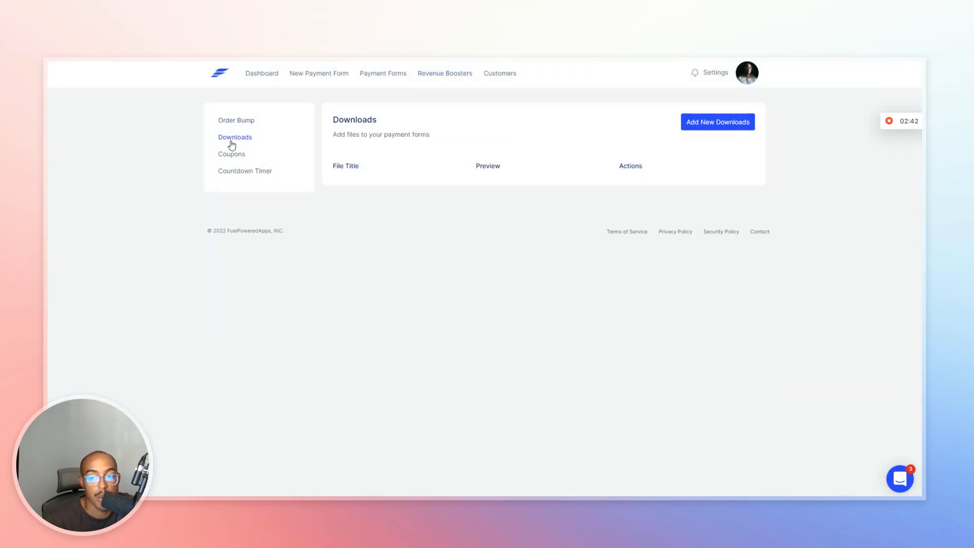
click(708, 124)
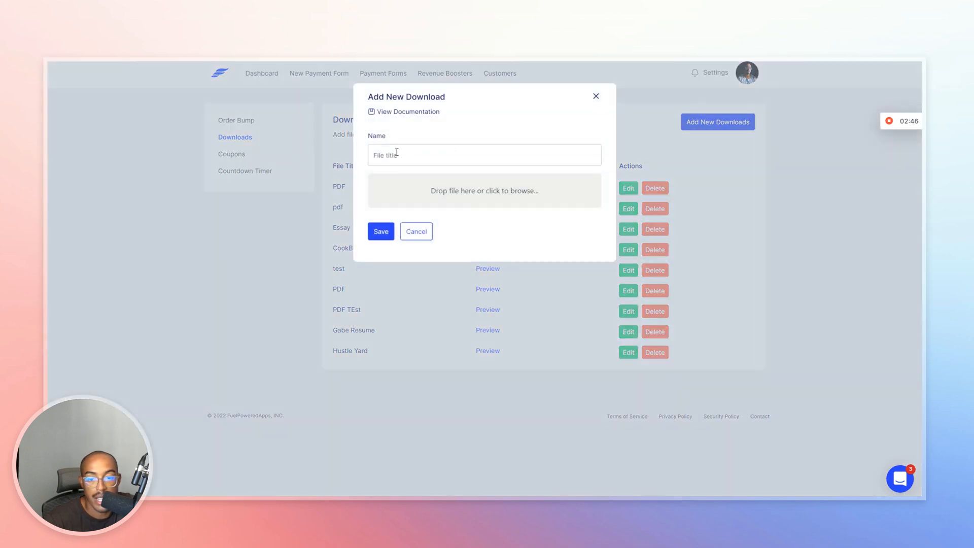
click(425, 154)
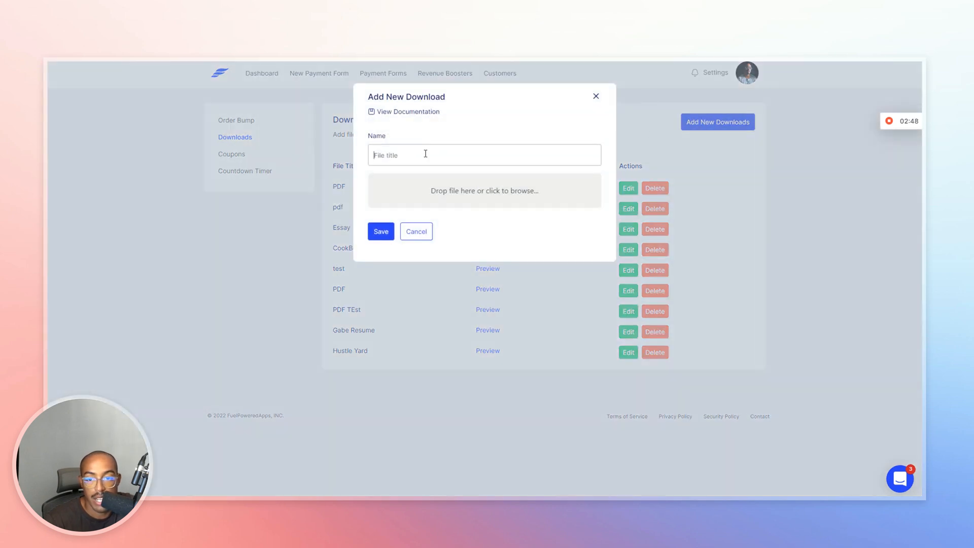
click(535, 189)
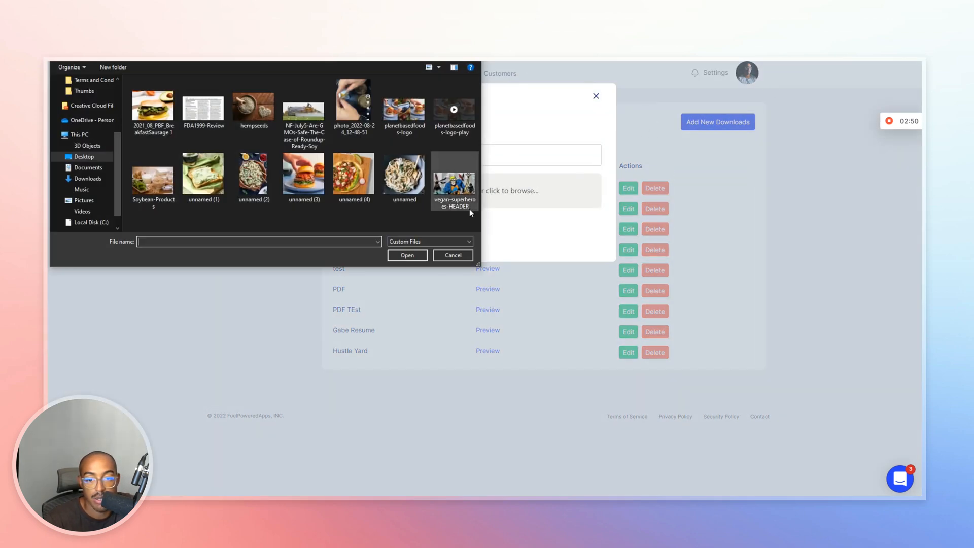
click(453, 255)
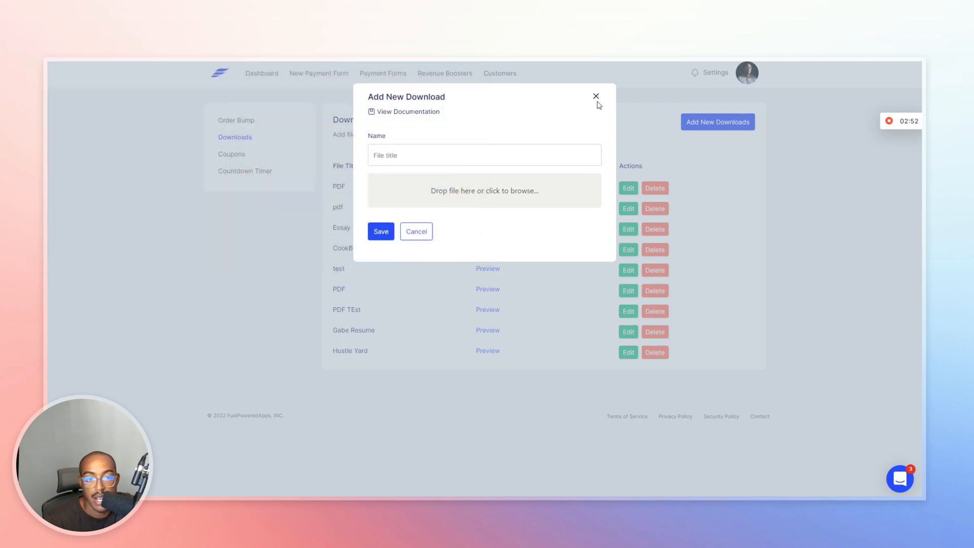
click(596, 98)
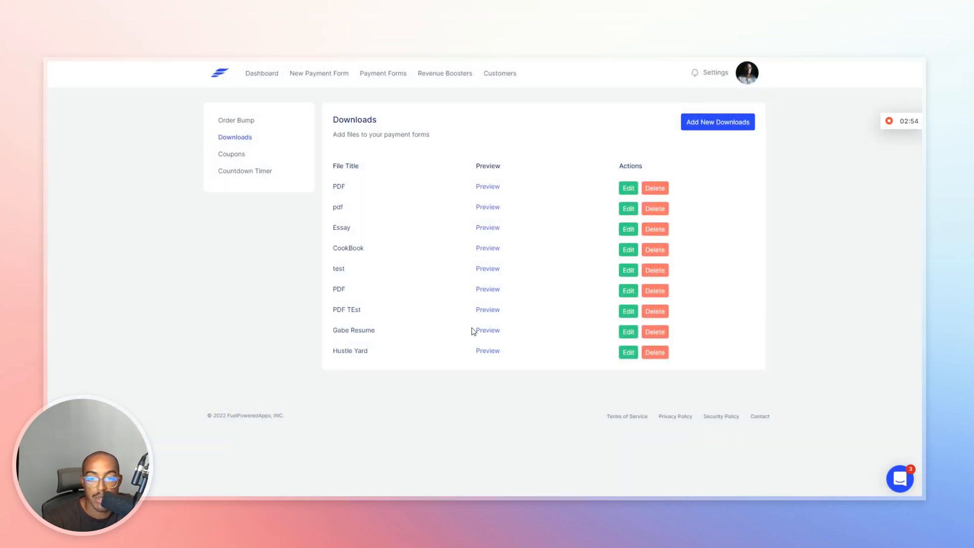
click(394, 74)
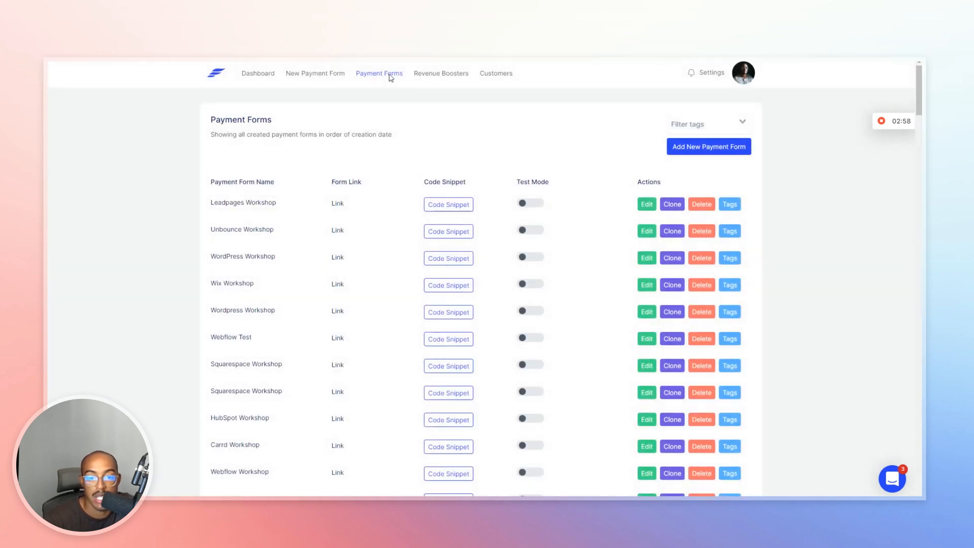
Open the Leadpages Workshop payment form in the editor.
click(647, 204)
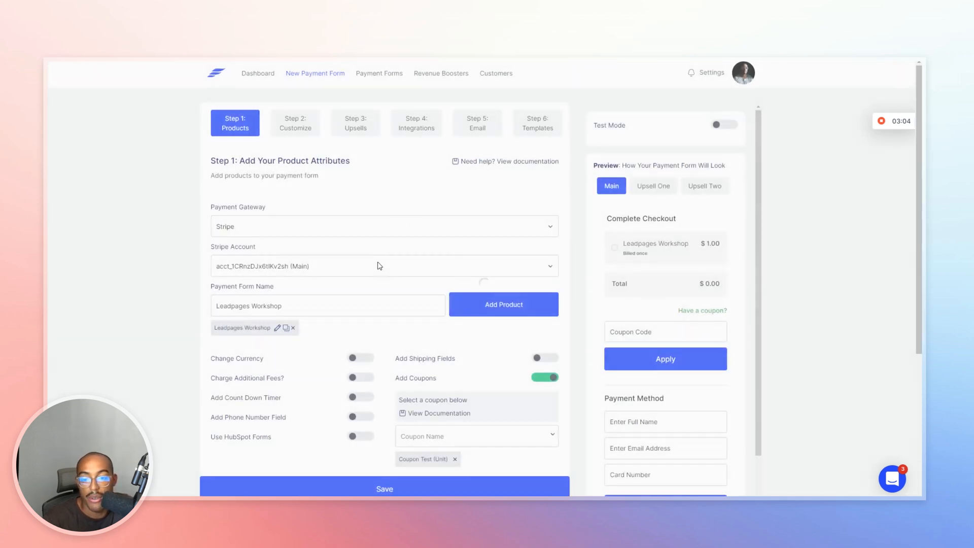
scroll(459, 350, down, 5)
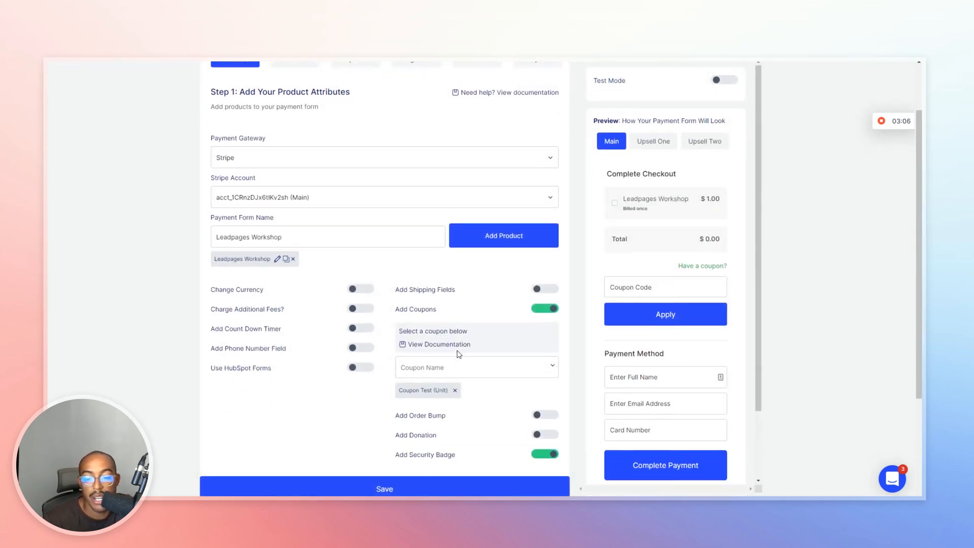
Set the form's font to Inter, keeping English as the field language.
scroll(405, 192, up, 5)
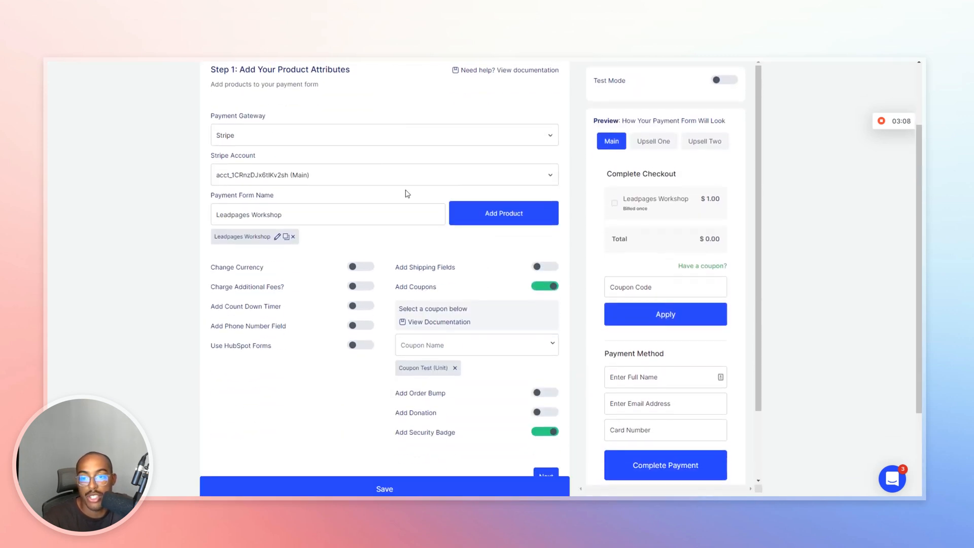
click(305, 124)
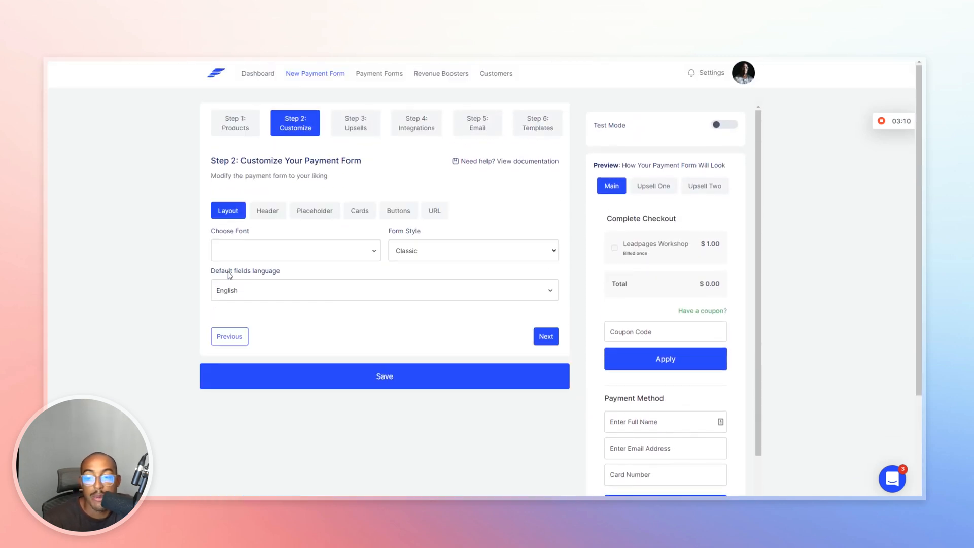
click(271, 252)
text(inter)
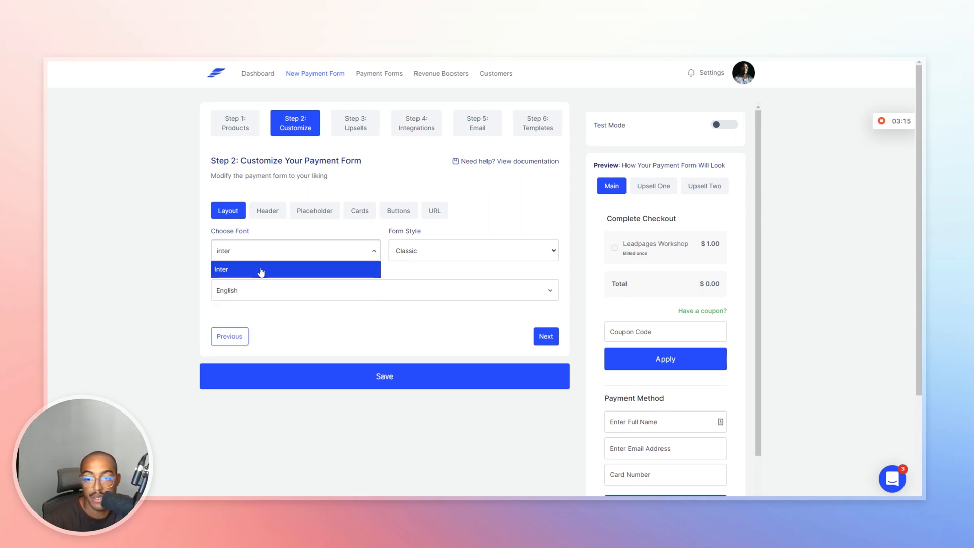
click(261, 270)
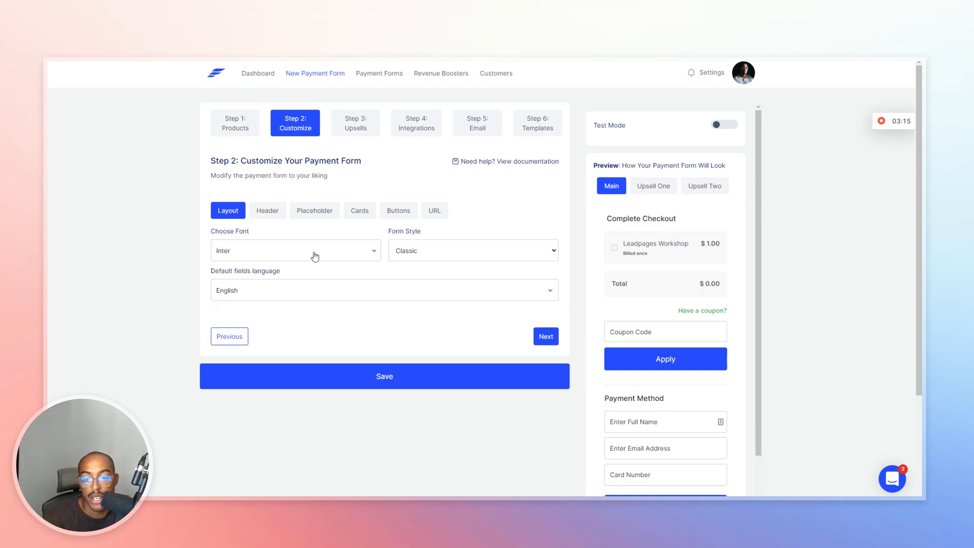
click(407, 246)
click(248, 294)
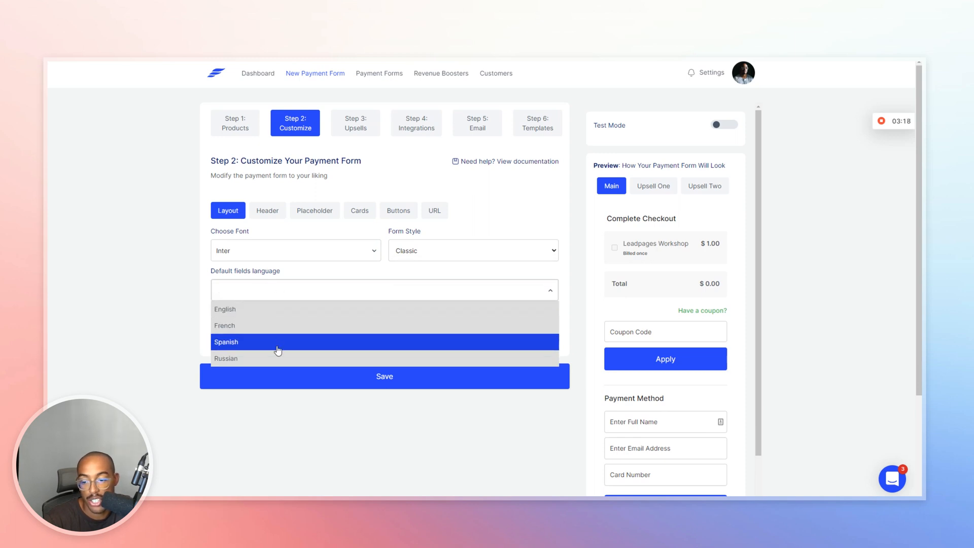
click(290, 265)
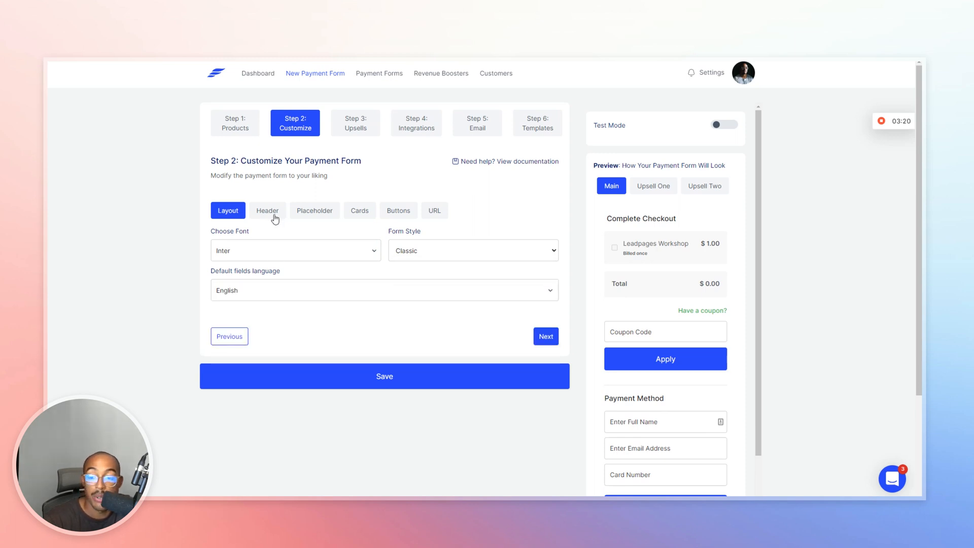
Change the header text from 'Complete Checkout' to 'Complete Payment'.
click(274, 217)
drag(246, 251, 315, 251)
text(Payment)
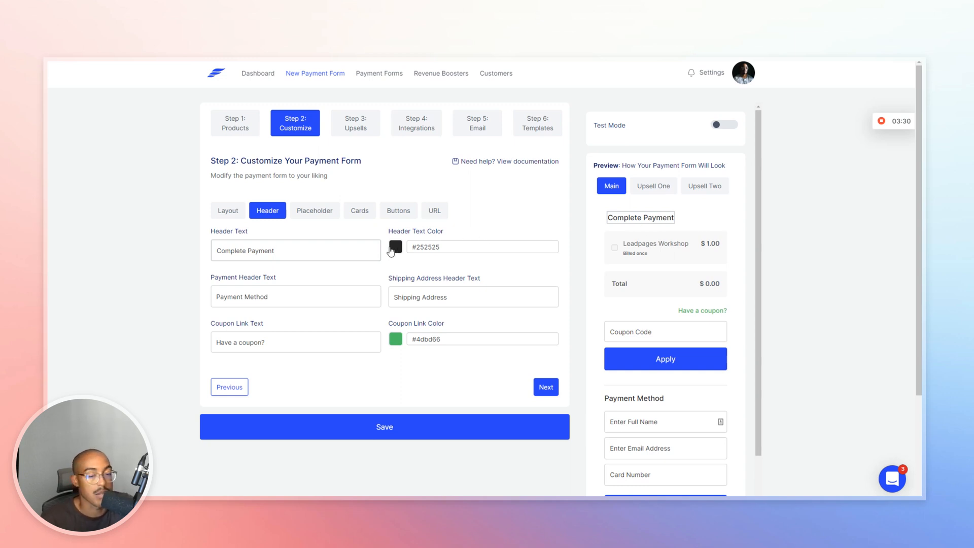
Set the header text and coupon link colours to the pink preset.
click(395, 247)
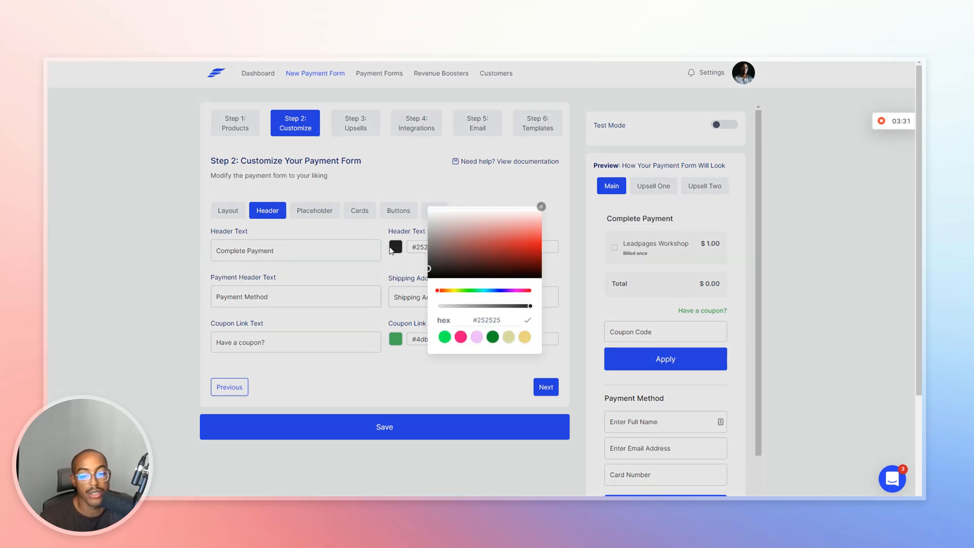
click(461, 338)
click(621, 235)
drag(606, 221, 683, 227)
click(681, 228)
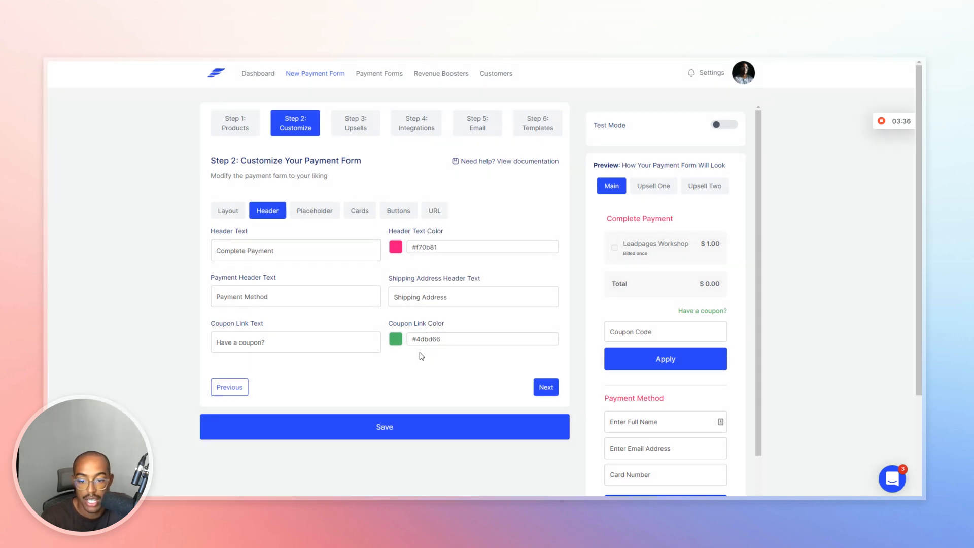
click(398, 340)
click(463, 338)
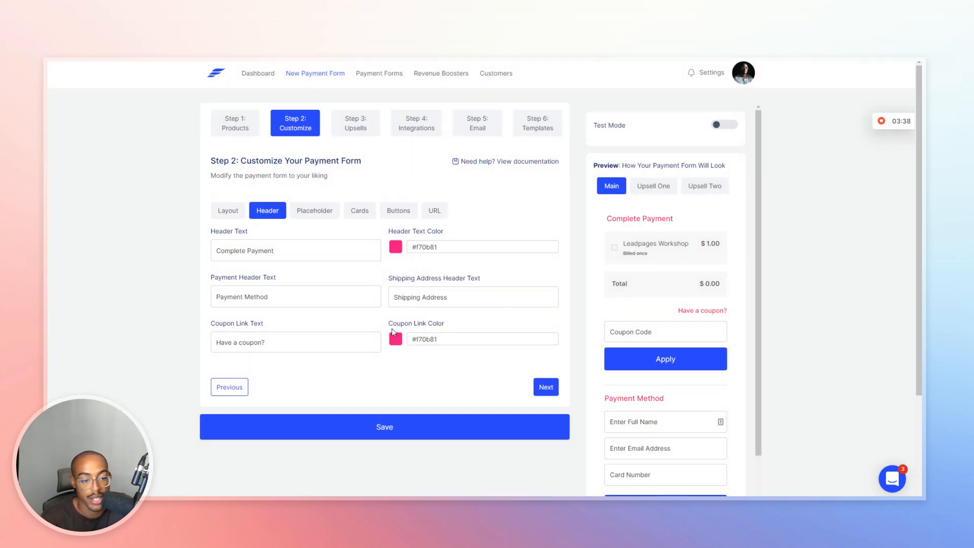
Give the placeholder input fields a light purple #eebbfb background.
scroll(659, 264, down, 2)
scroll(673, 240, up, 1)
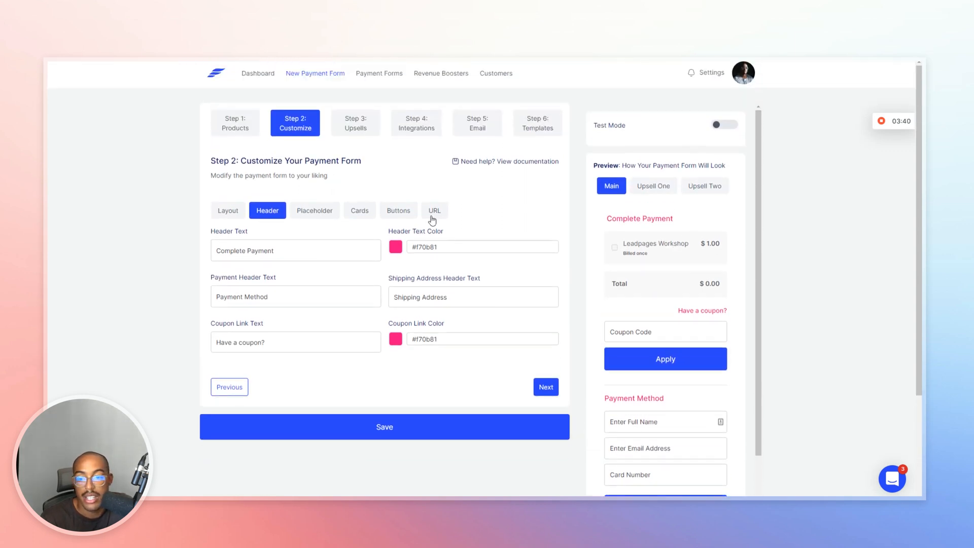
click(334, 218)
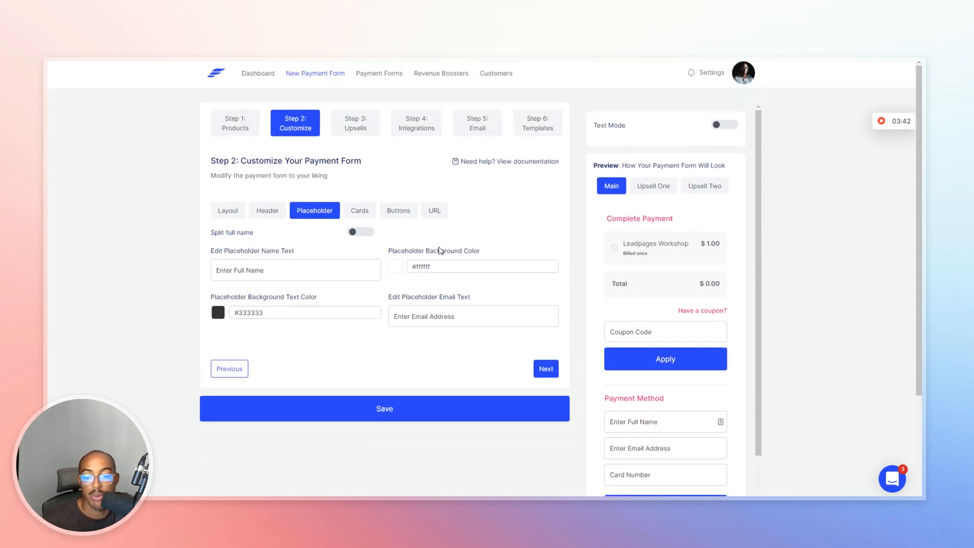
click(399, 266)
drag(463, 264, 426, 220)
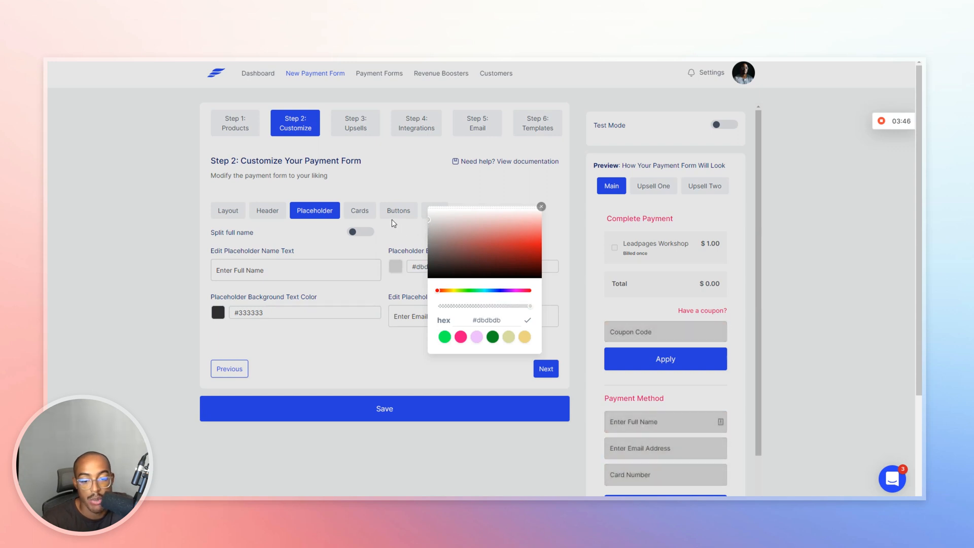
click(476, 337)
click(613, 324)
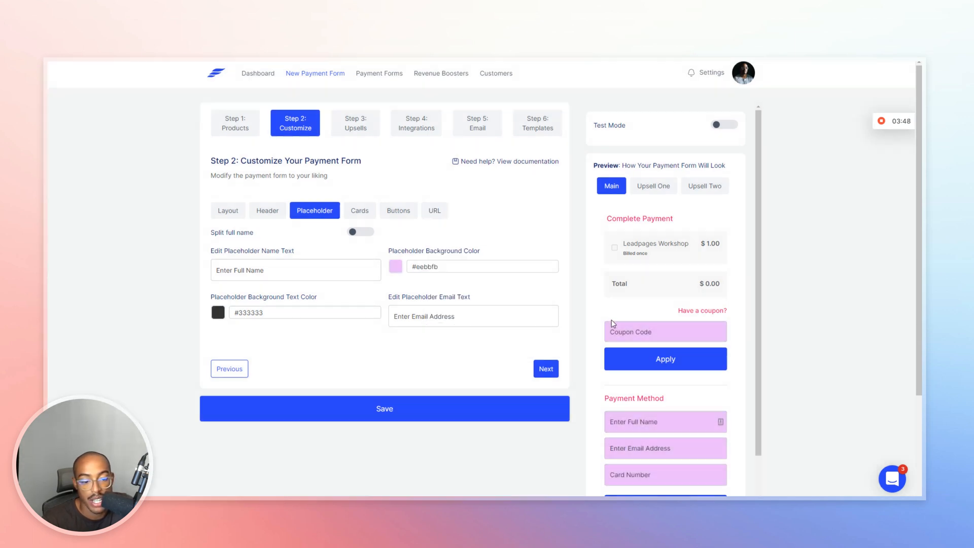
Set the placeholder text colour to black #000000.
click(218, 312)
click(461, 337)
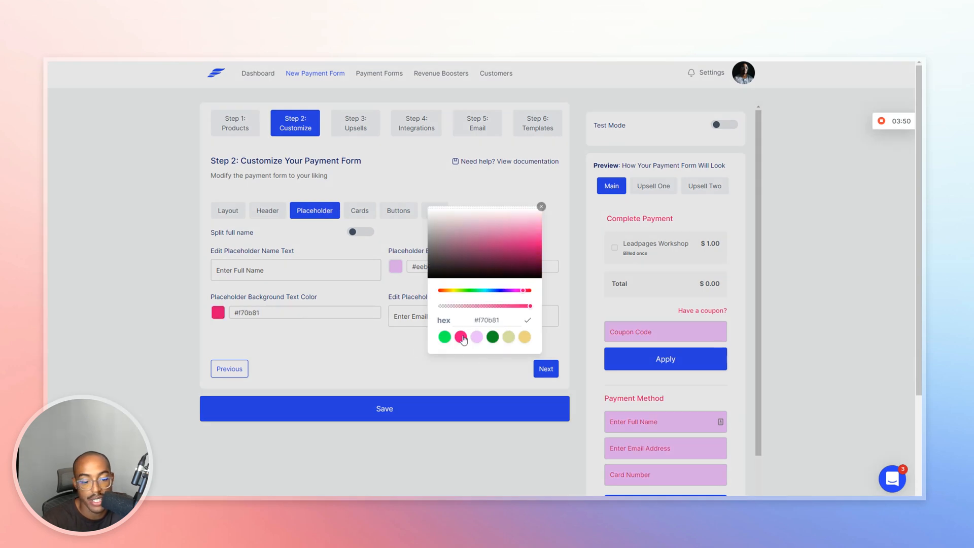
click(484, 277)
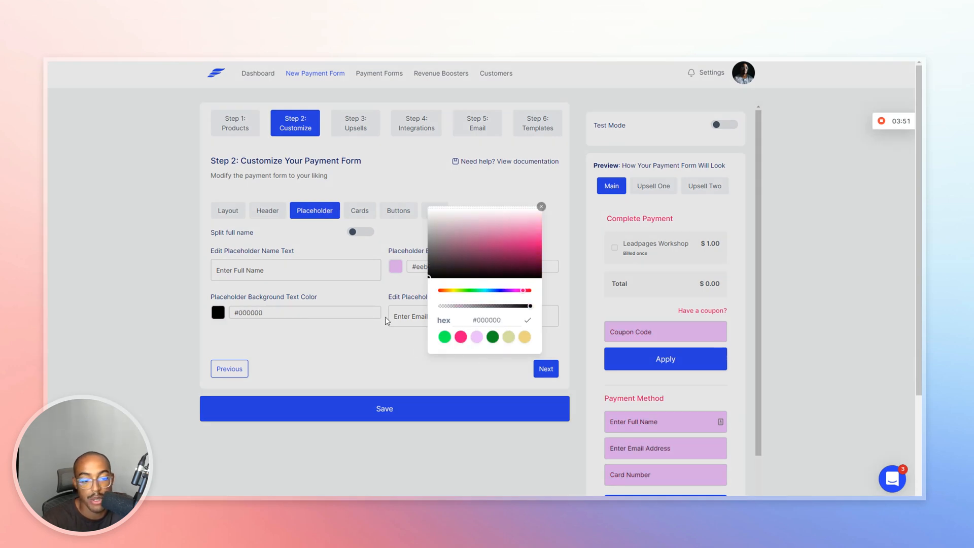
click(363, 336)
scroll(713, 298, down, 2)
scroll(714, 297, up, 2)
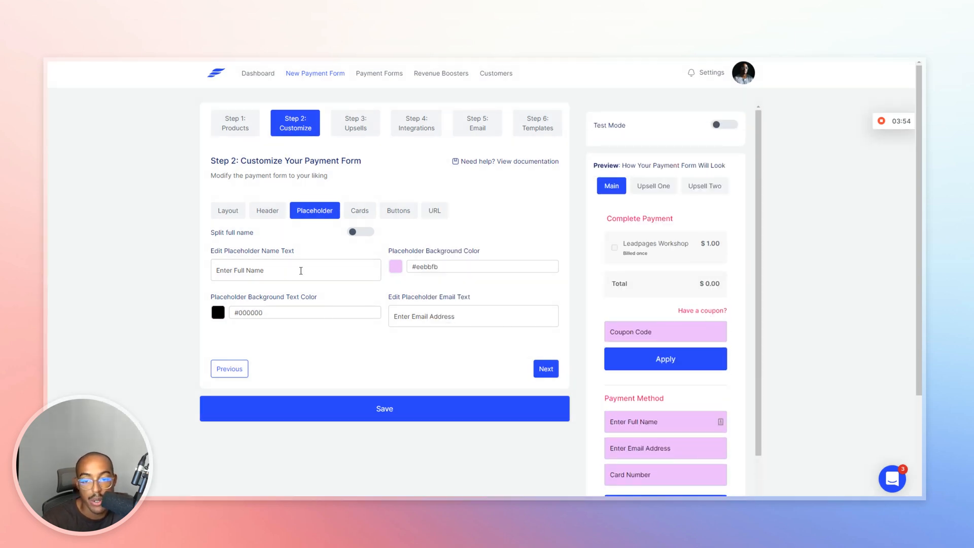
click(360, 213)
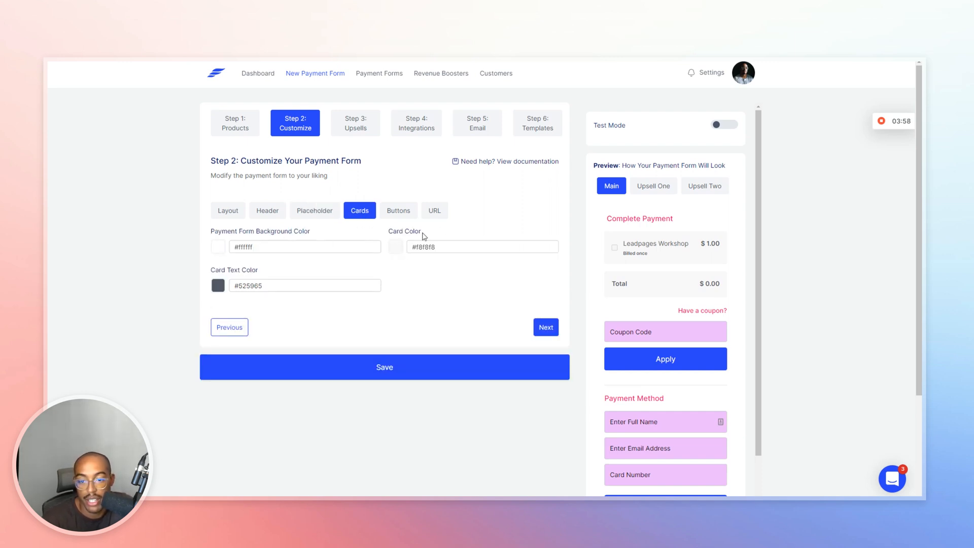
Set the card colour to #dbdbdb and the form background to #f9f9f9.
click(395, 247)
drag(499, 254, 413, 219)
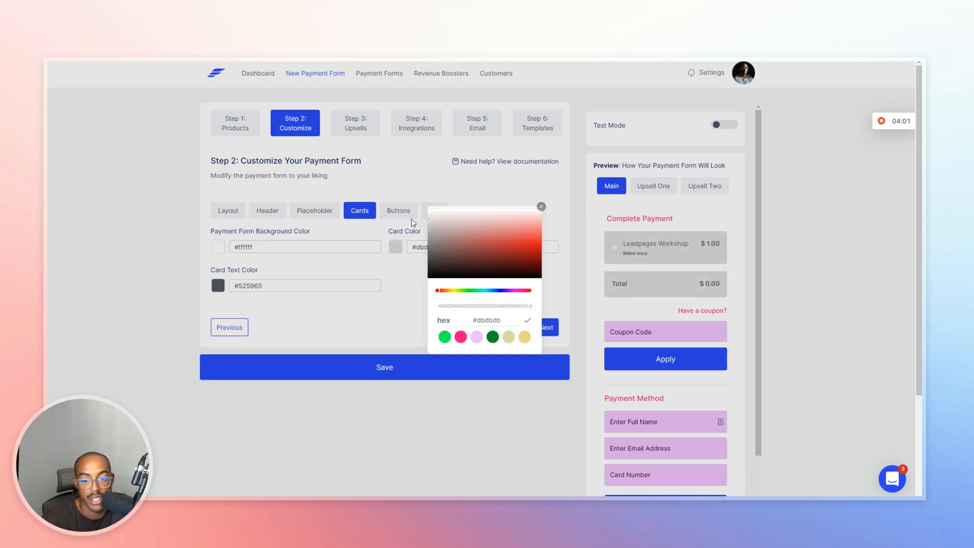
click(211, 242)
click(219, 247)
drag(473, 254, 421, 214)
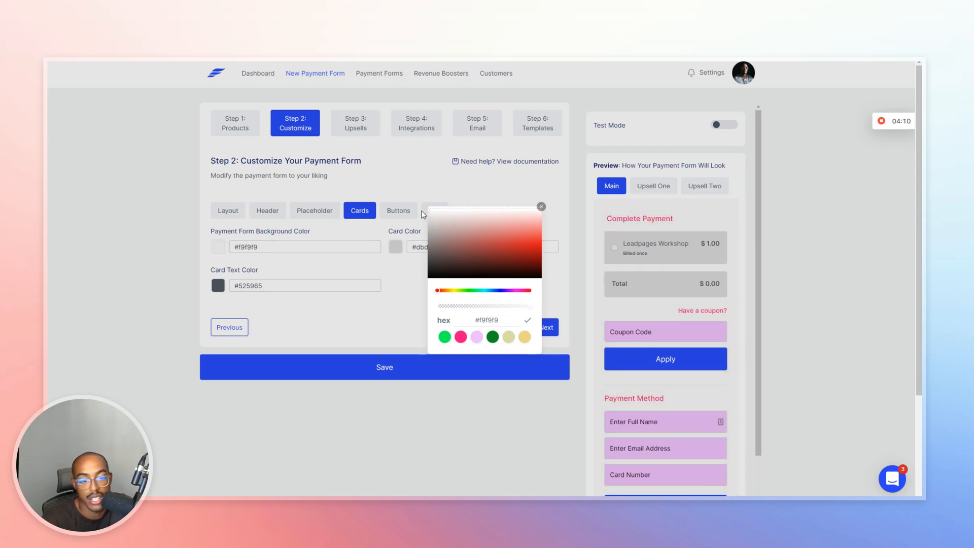
click(424, 214)
scroll(704, 265, down, 2)
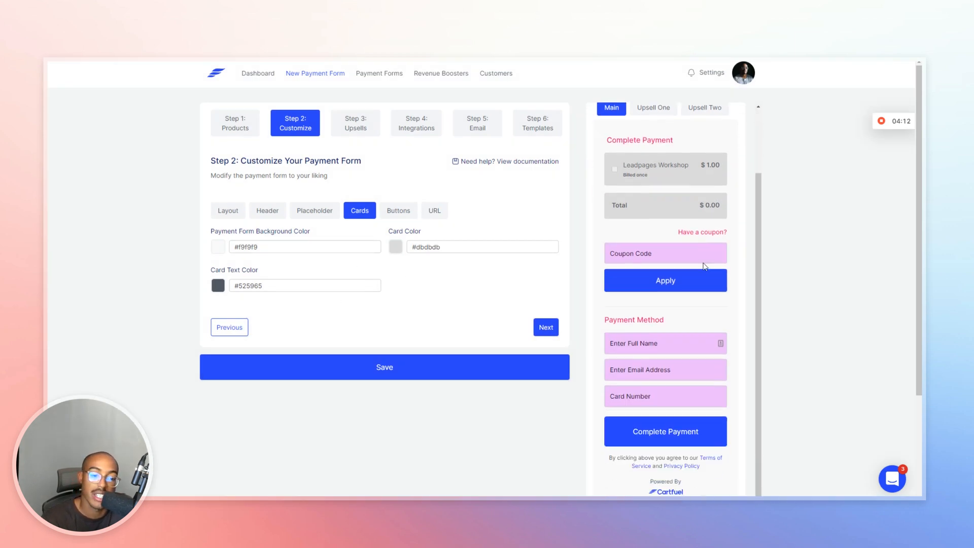
scroll(705, 266, down, 2)
scroll(700, 271, up, 2)
scroll(690, 254, up, 2)
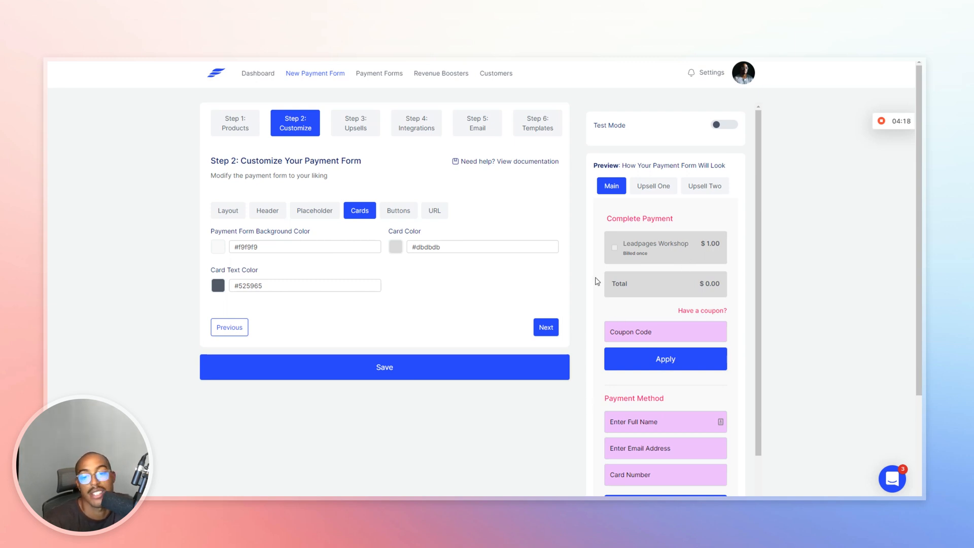
Make the payment button black (#000000) and advance to Step 3.
click(394, 213)
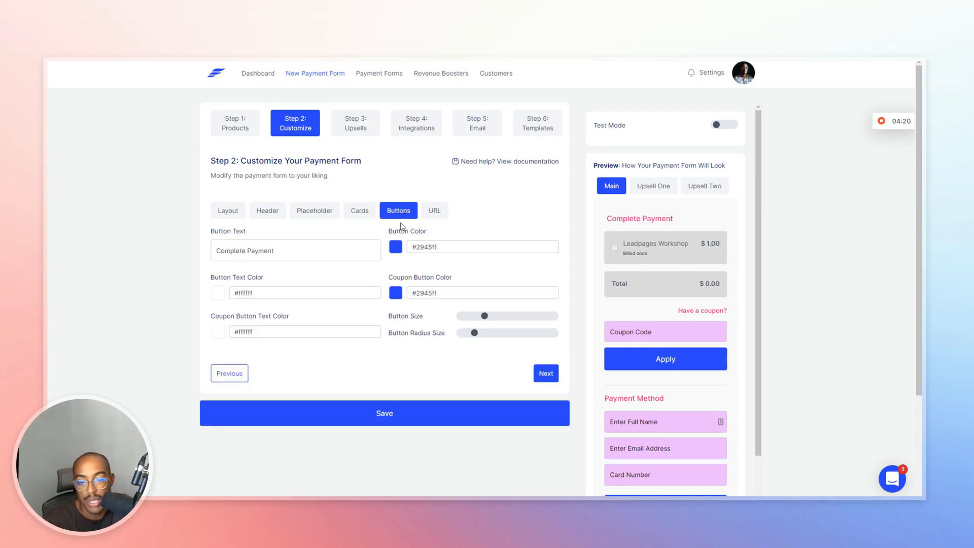
click(395, 247)
scroll(467, 317, down, 3)
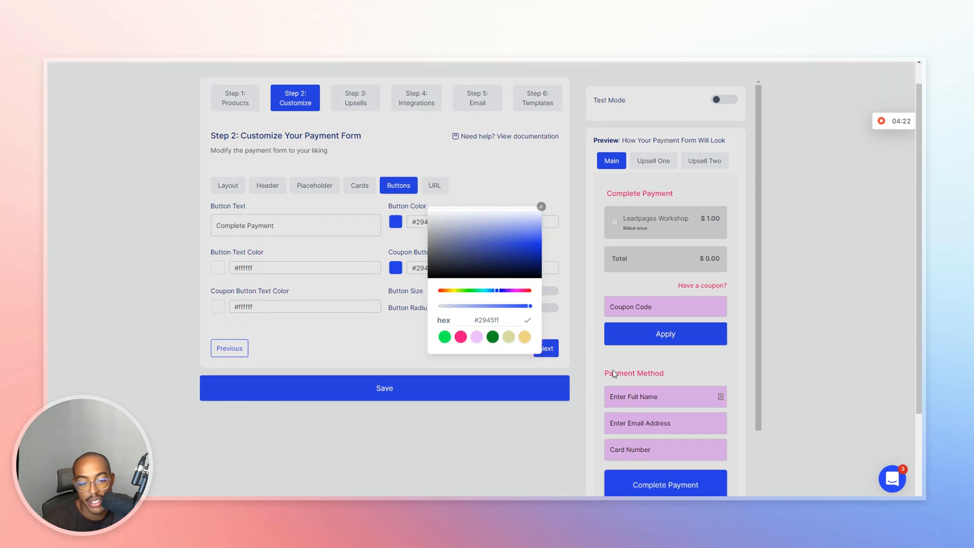
click(450, 272)
click(284, 261)
scroll(405, 277, up, 3)
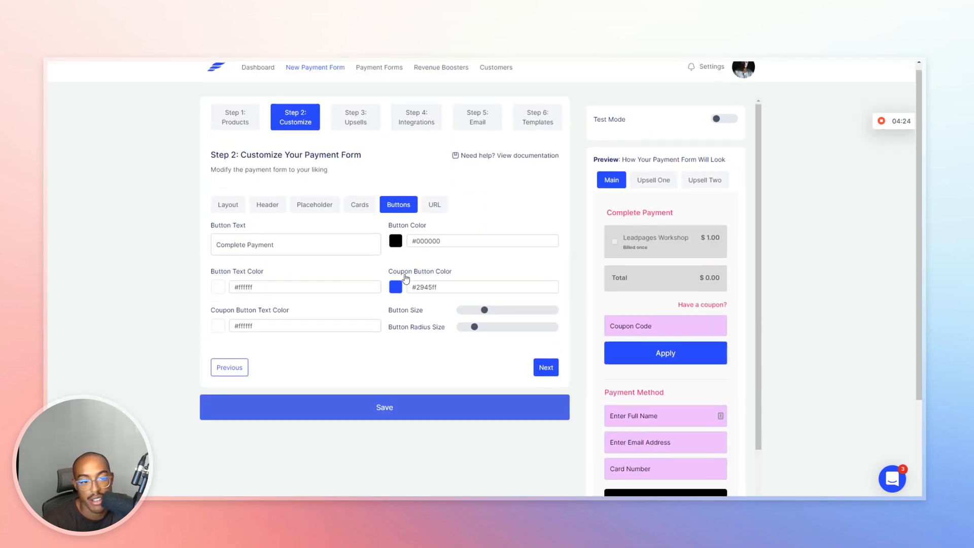
scroll(404, 277, down, 3)
scroll(405, 277, up, 3)
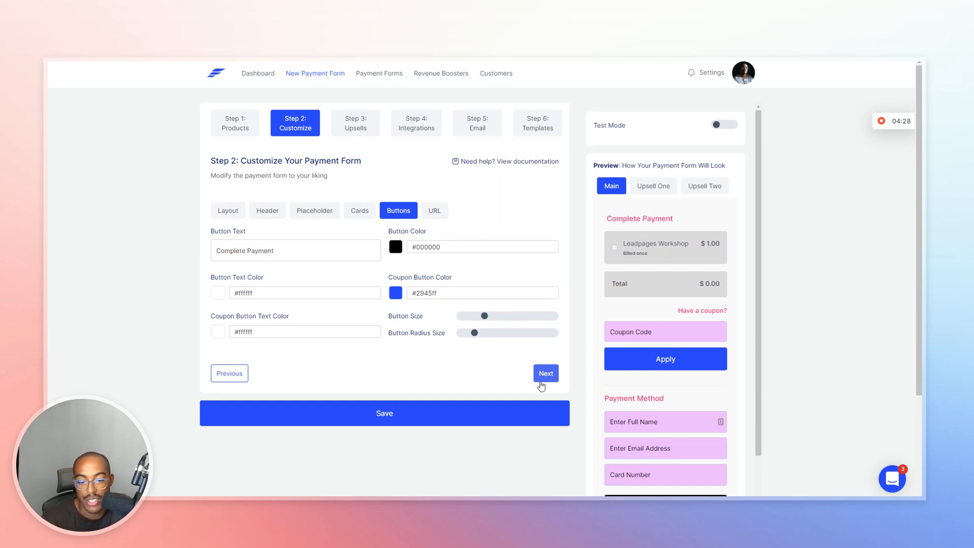
click(546, 373)
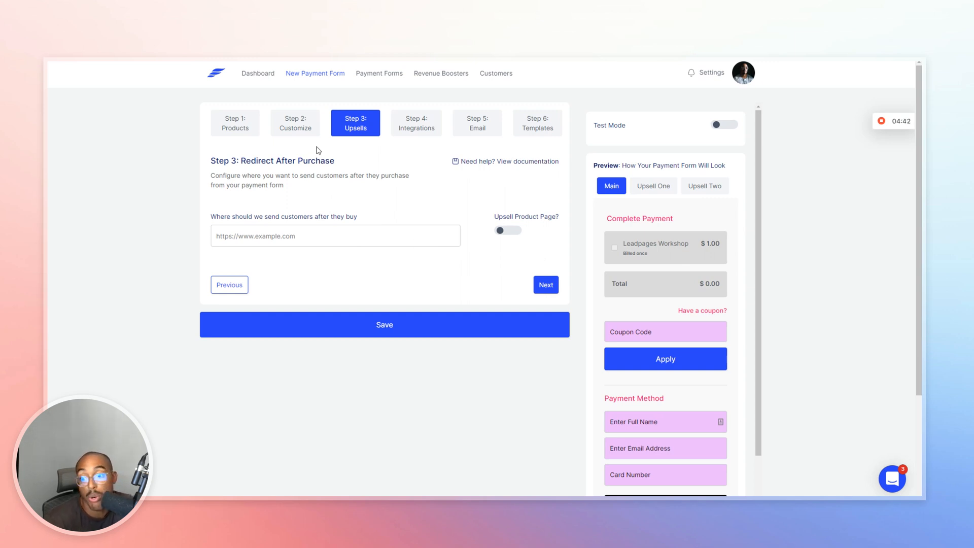
Leave the redirect URL empty and switch on the Upsell Product Page.
click(315, 239)
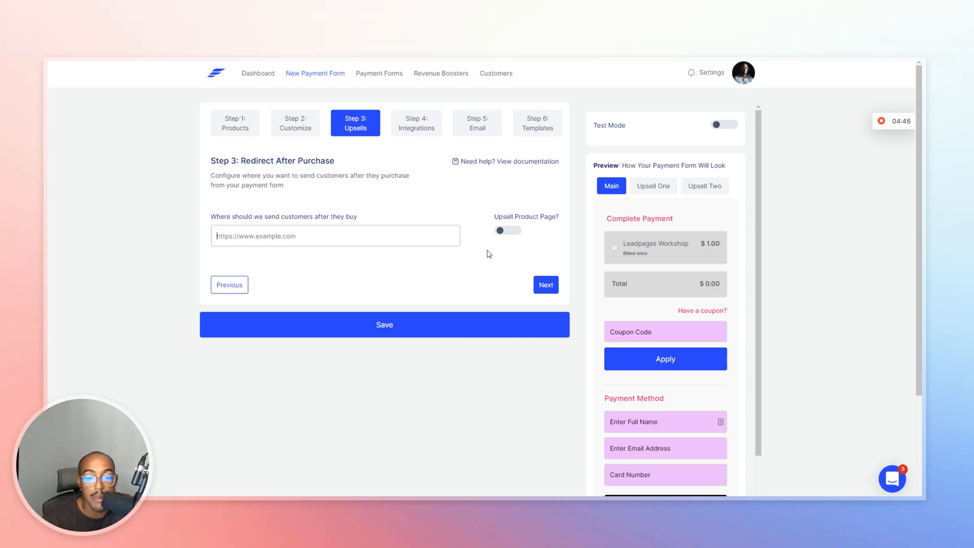
click(514, 234)
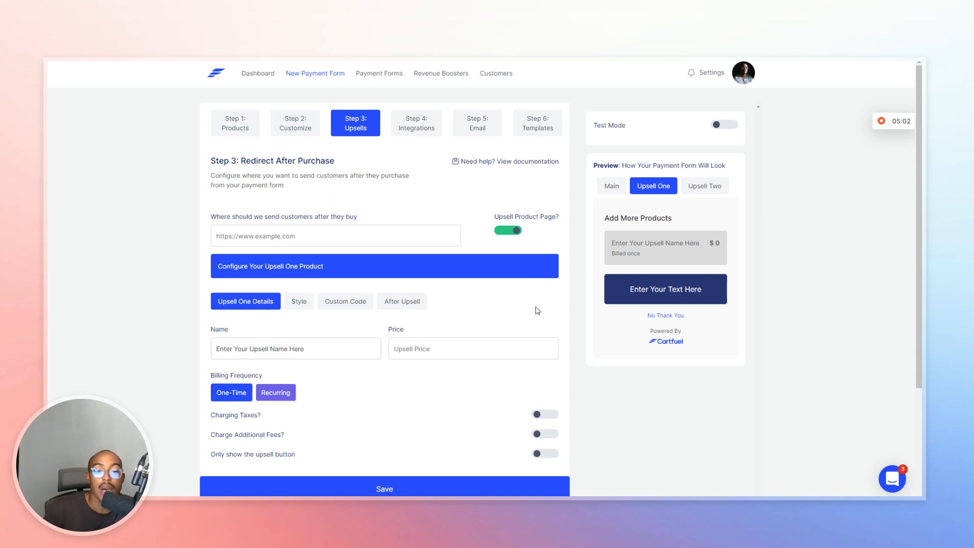
Rename the upsell to 'Leadpages Course' and set its price to 1.
click(299, 235)
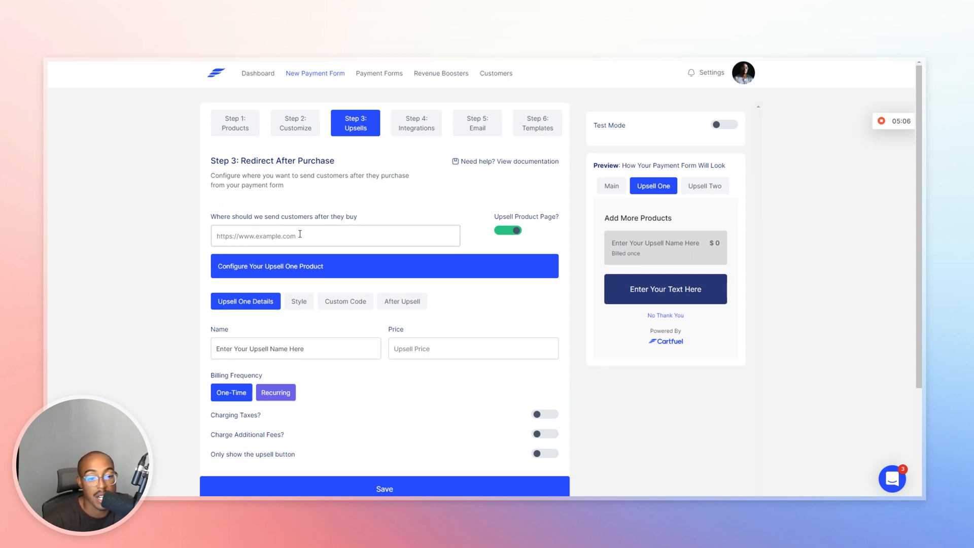
drag(308, 349, 202, 361)
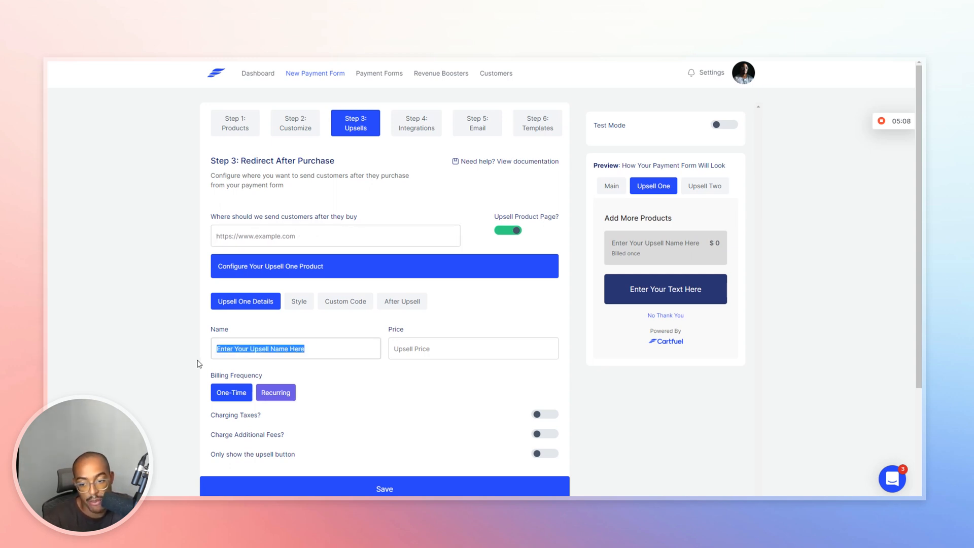
text(Leadp)
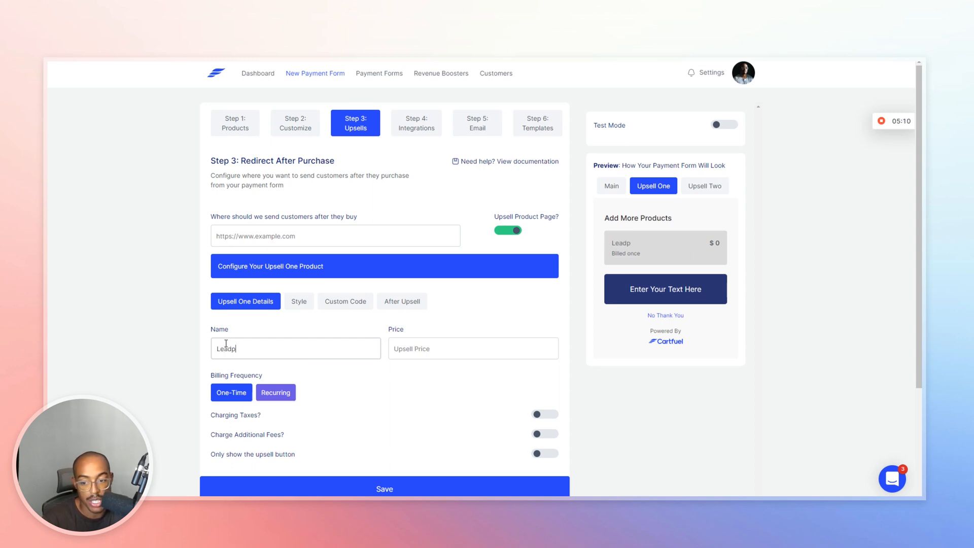
text(ages Course)
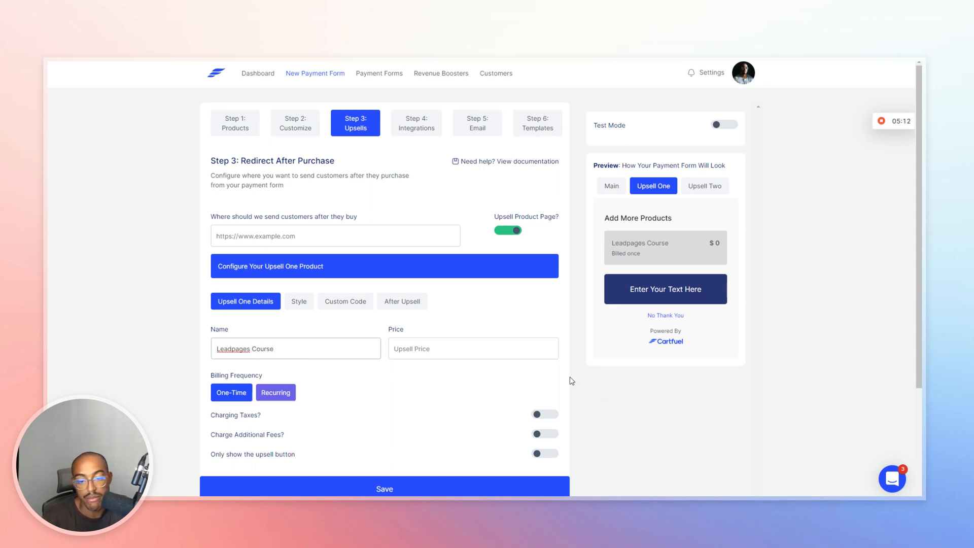
click(446, 346)
text(1)
Make the upsell header text pink and change the button text to 'Add this to my order!'.
click(304, 304)
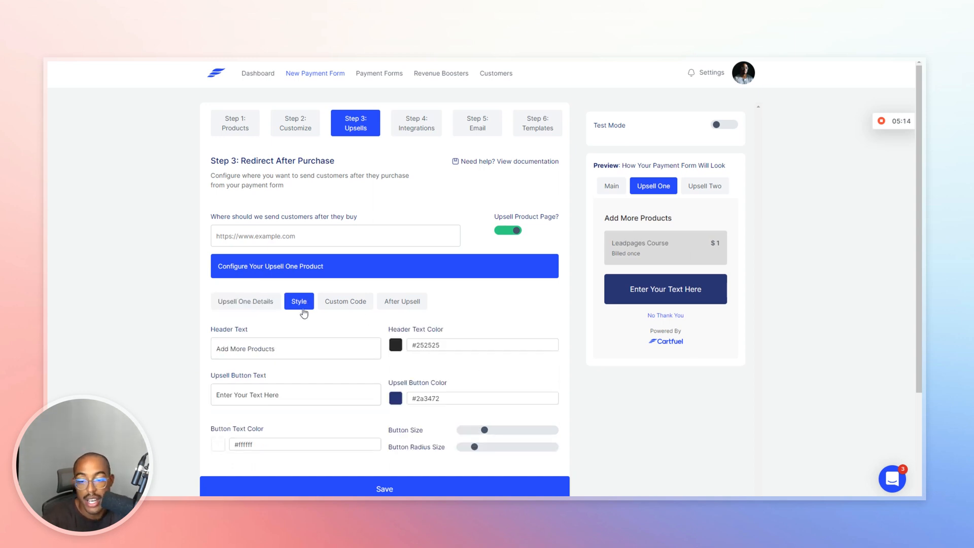
click(396, 345)
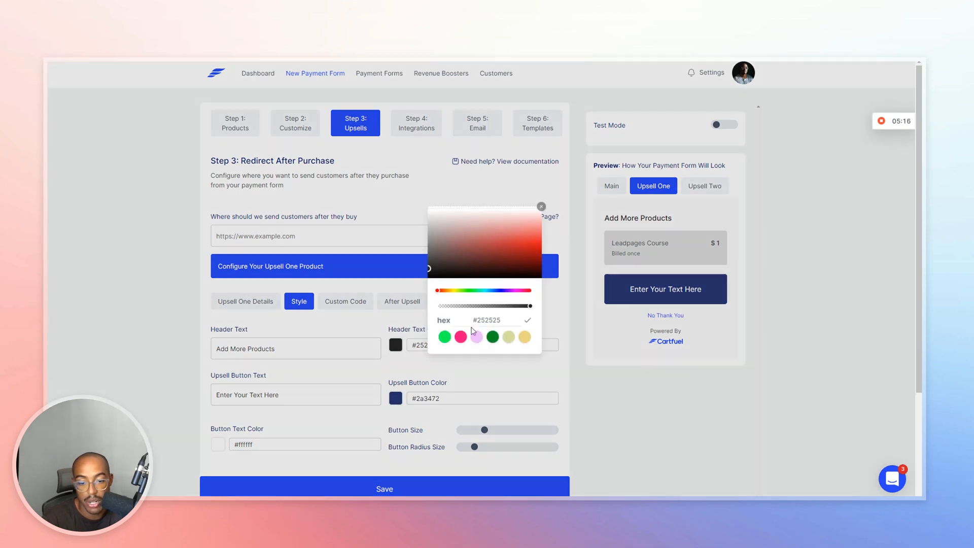
click(460, 336)
click(386, 367)
drag(289, 400, 218, 400)
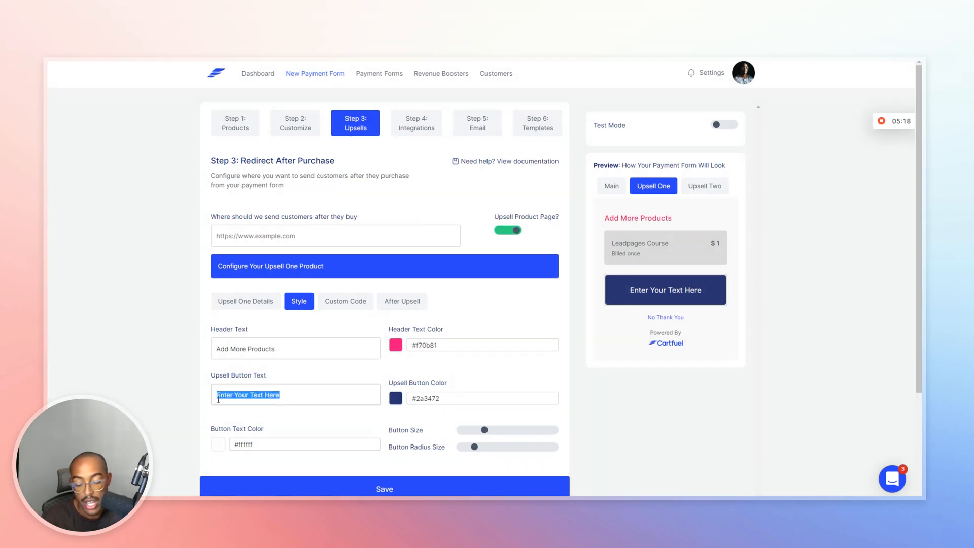
text(Add this to)
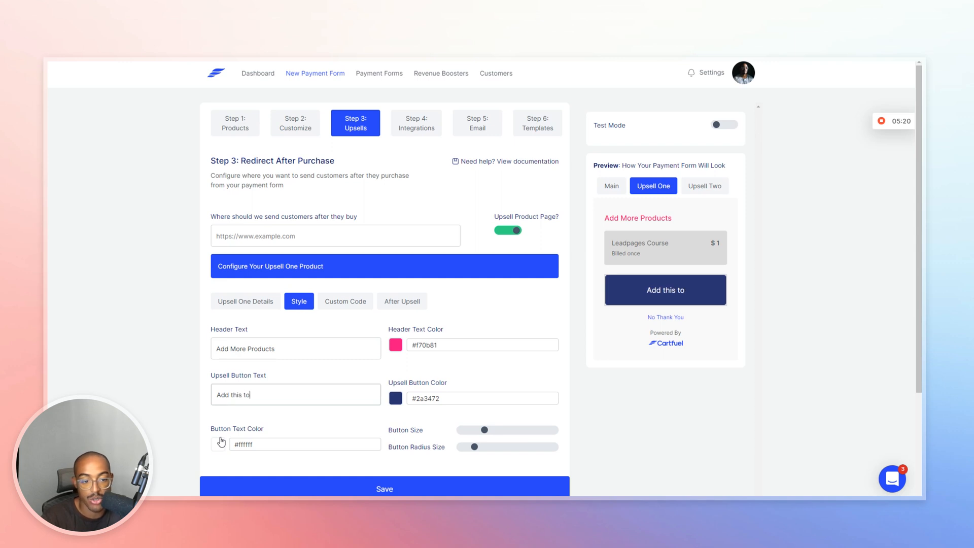
text( my order!)
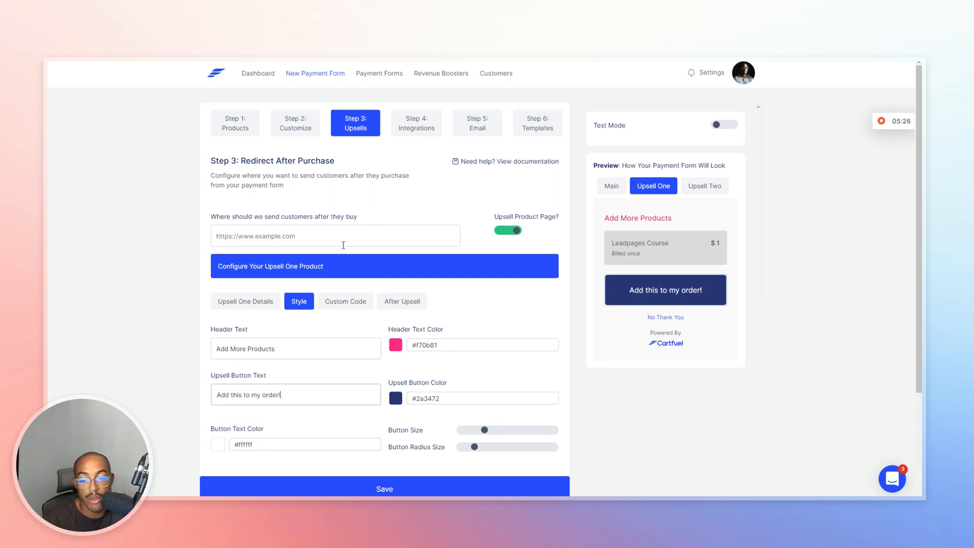
Switch off the Upsell Product Page from the After Upsell settings.
click(401, 303)
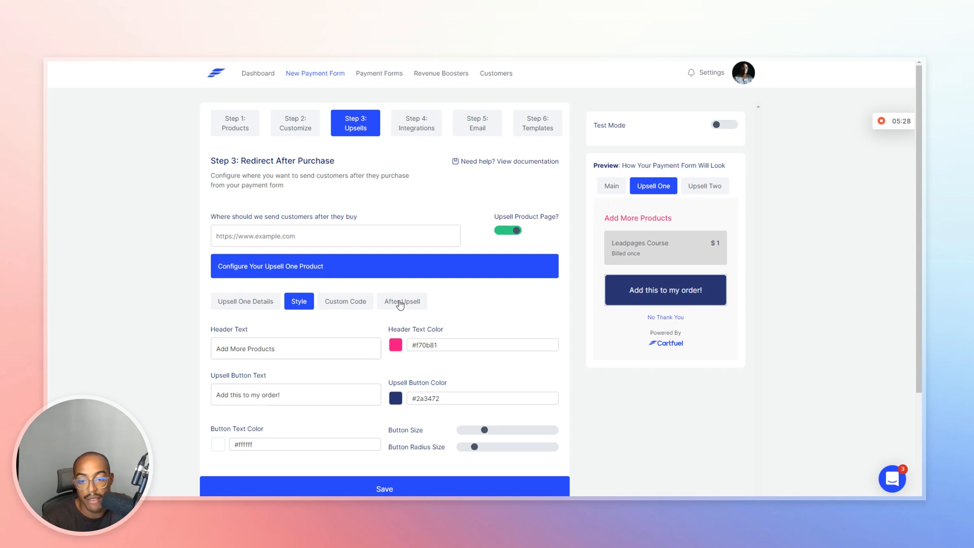
click(268, 350)
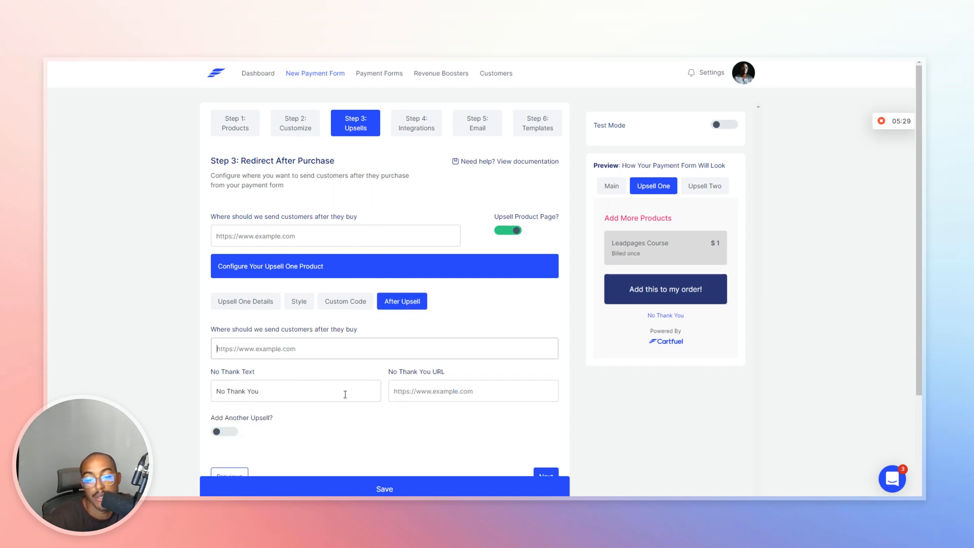
click(425, 396)
click(508, 231)
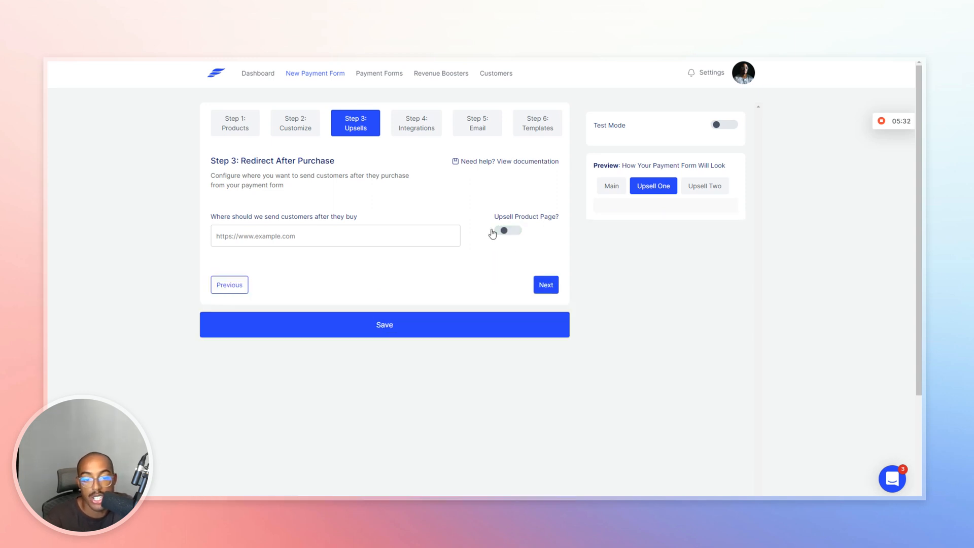
click(347, 227)
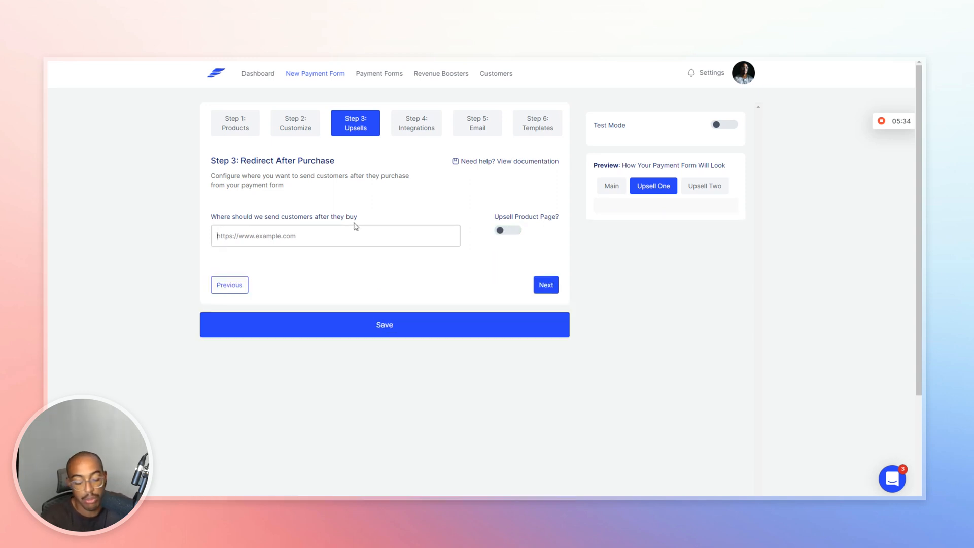
text(https://c)
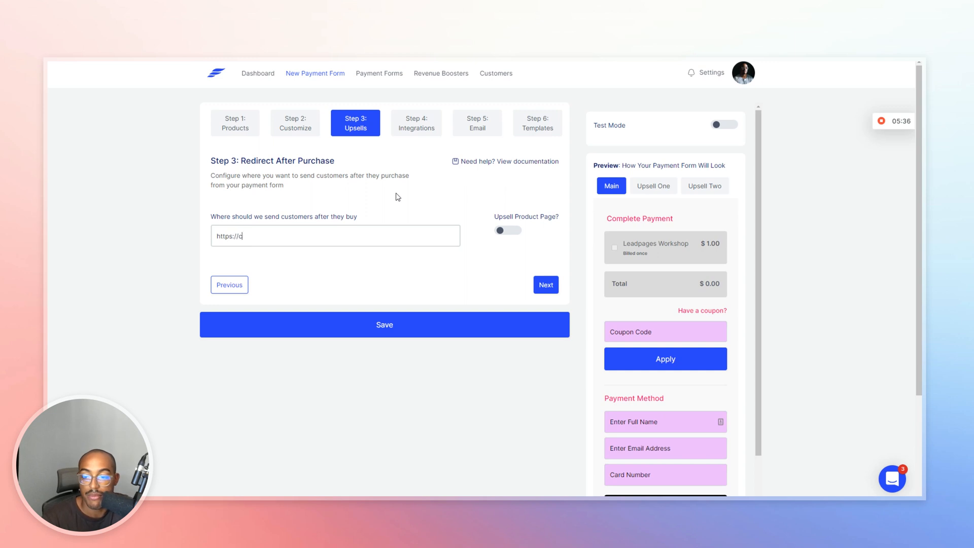
text(artfuel.io)
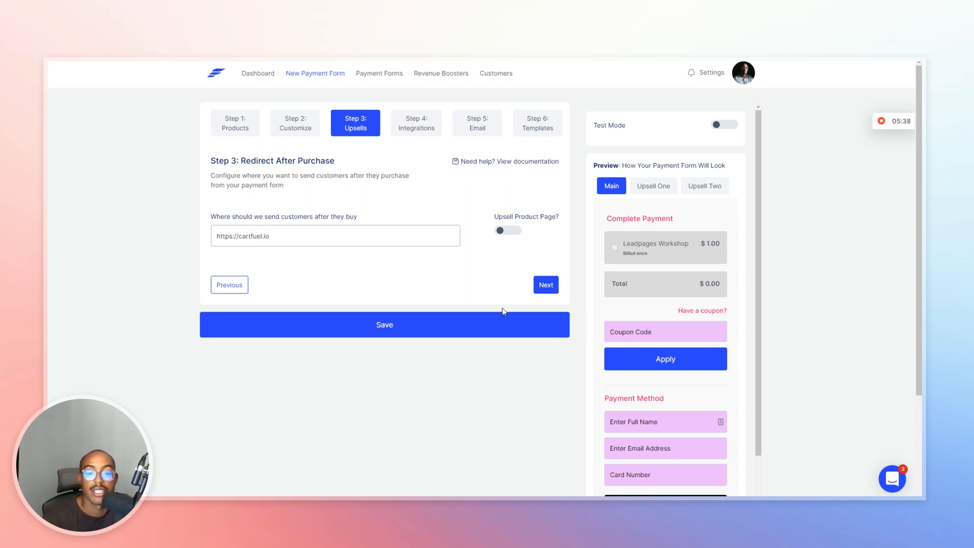
click(547, 285)
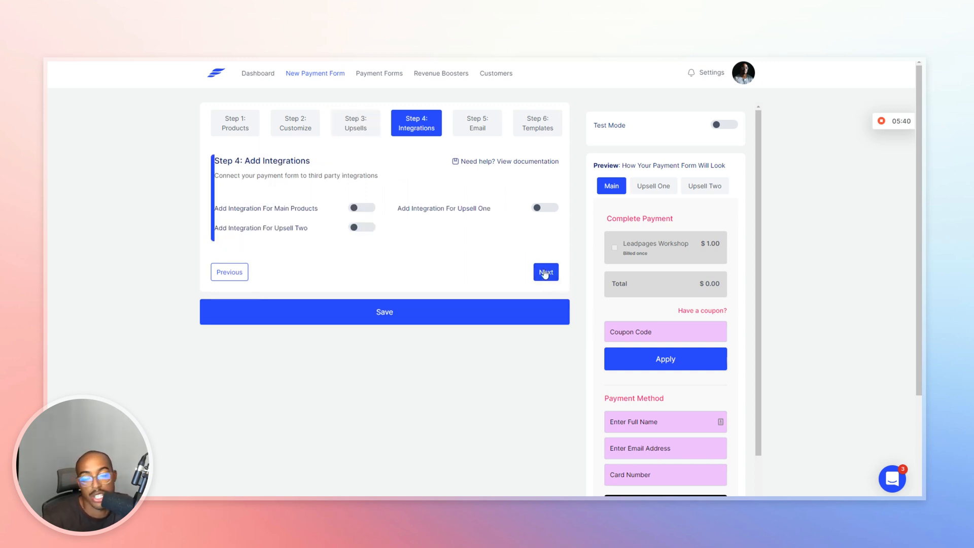
click(370, 209)
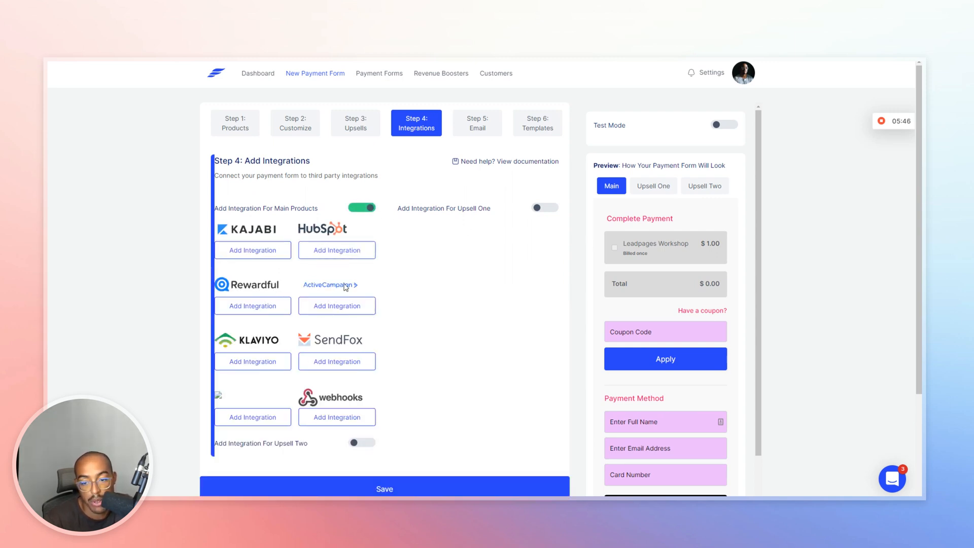
click(368, 208)
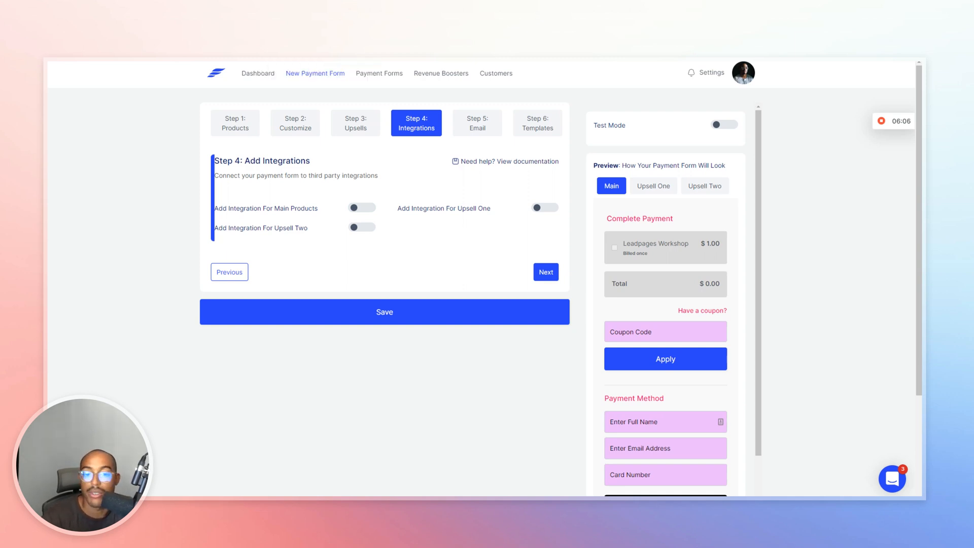
On Step 5, enable the main-product purchase email with subject 'Thank you for your purchase'.
click(479, 133)
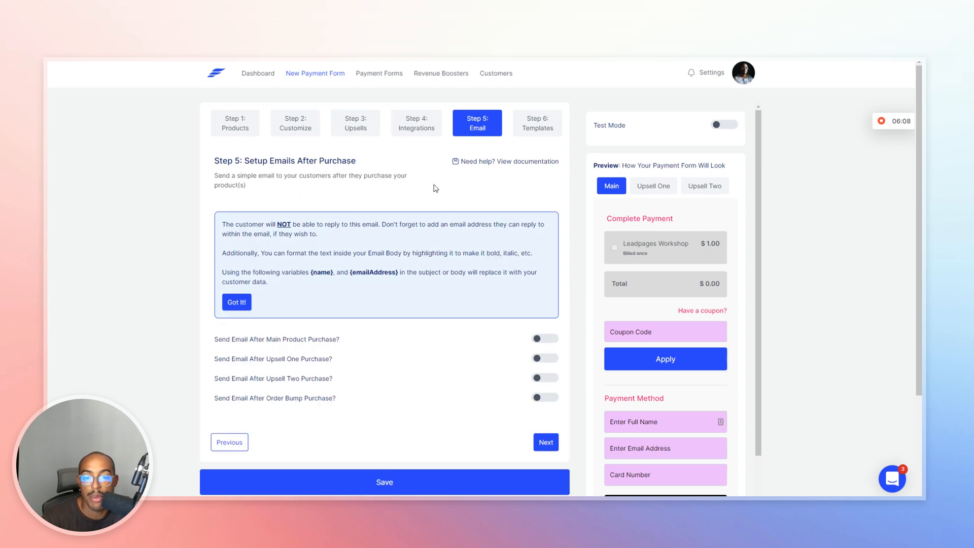
scroll(350, 325, down, 2)
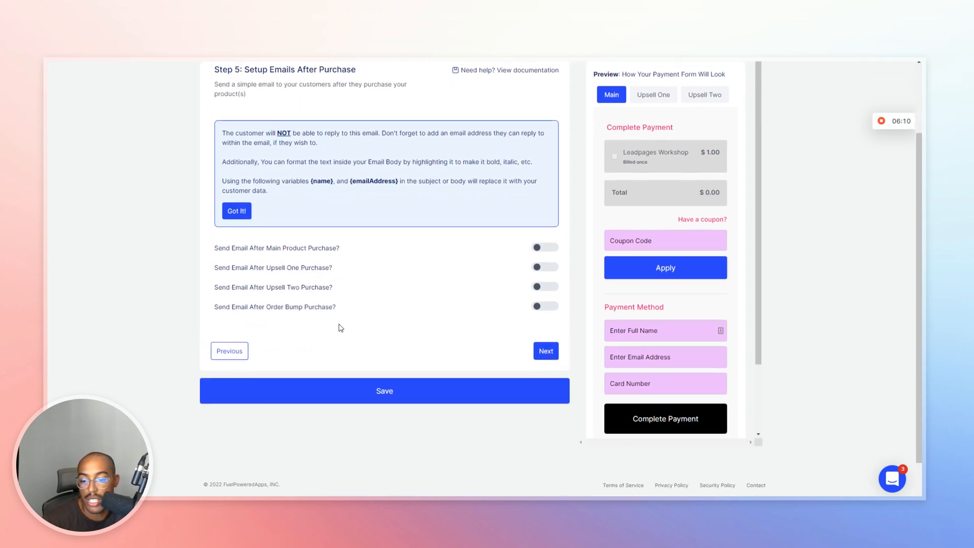
click(544, 248)
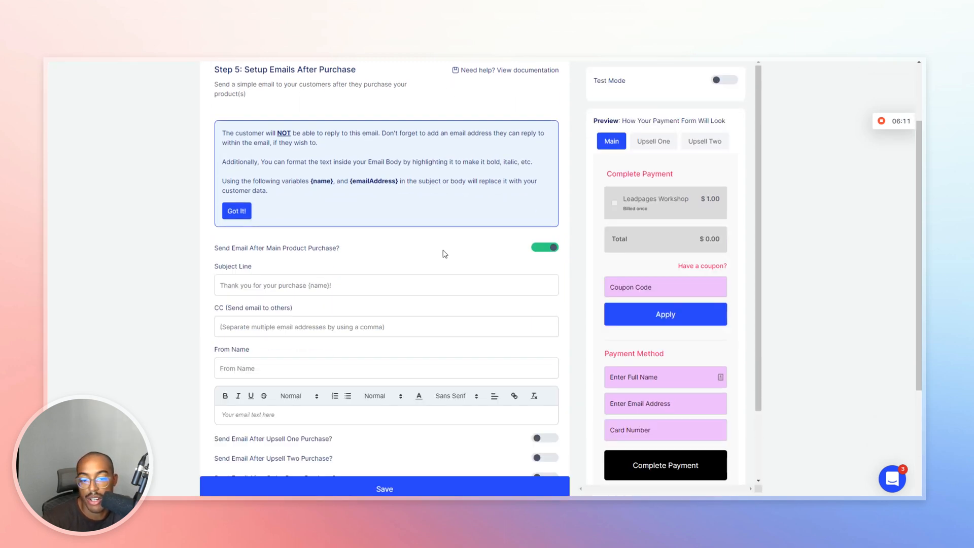
click(276, 289)
text(Thank you )
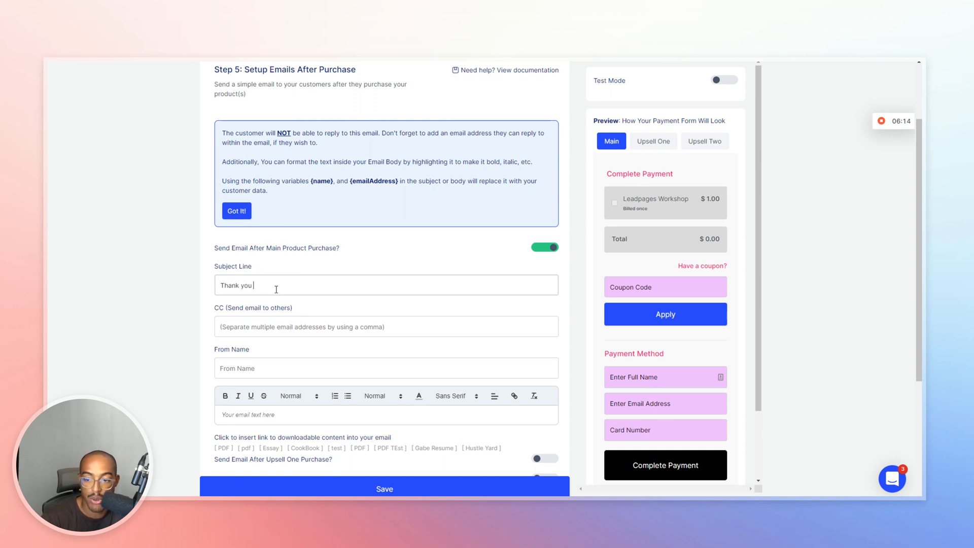
text(for your purchase!)
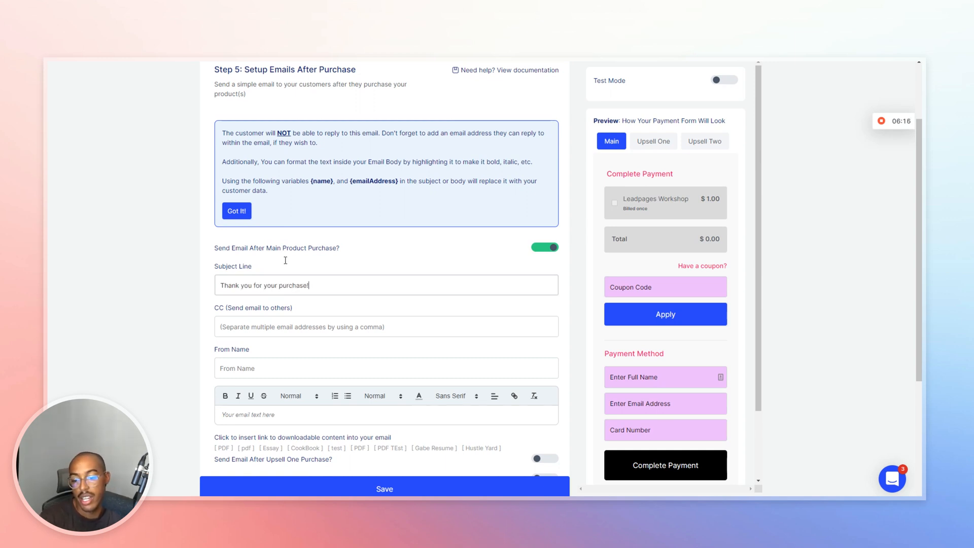
Fill in the sender name and a thank-you body containing the [PDF] download link.
click(289, 362)
text(Jelani)
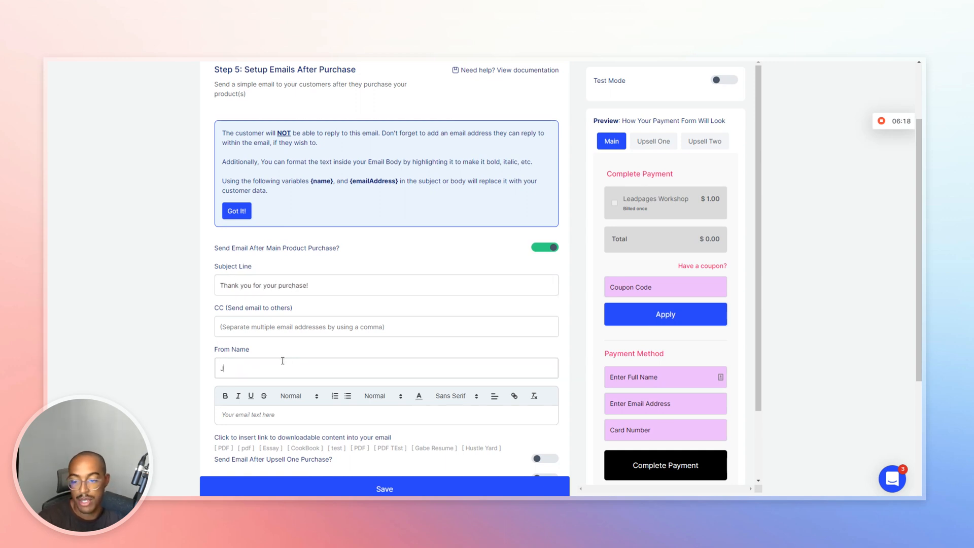
click(321, 415)
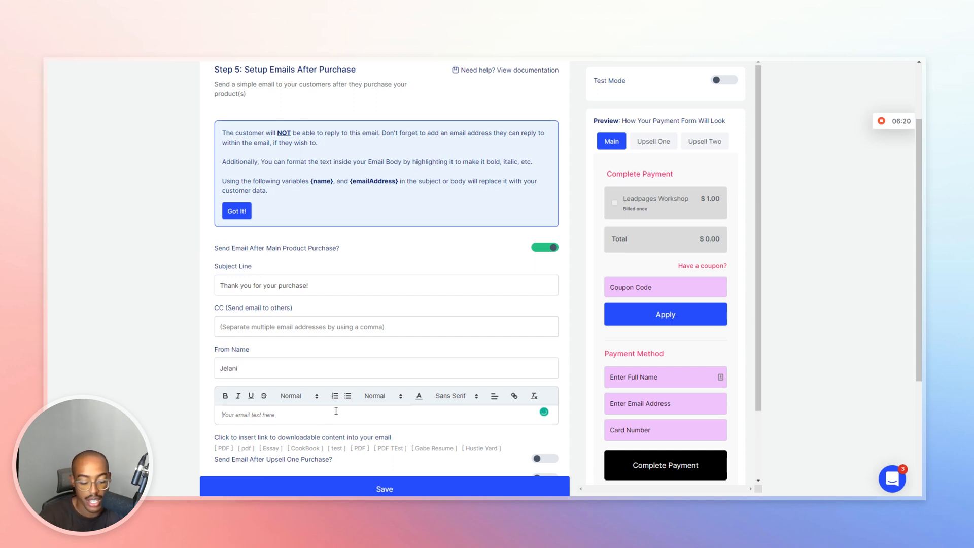
text(Thank you for your p)
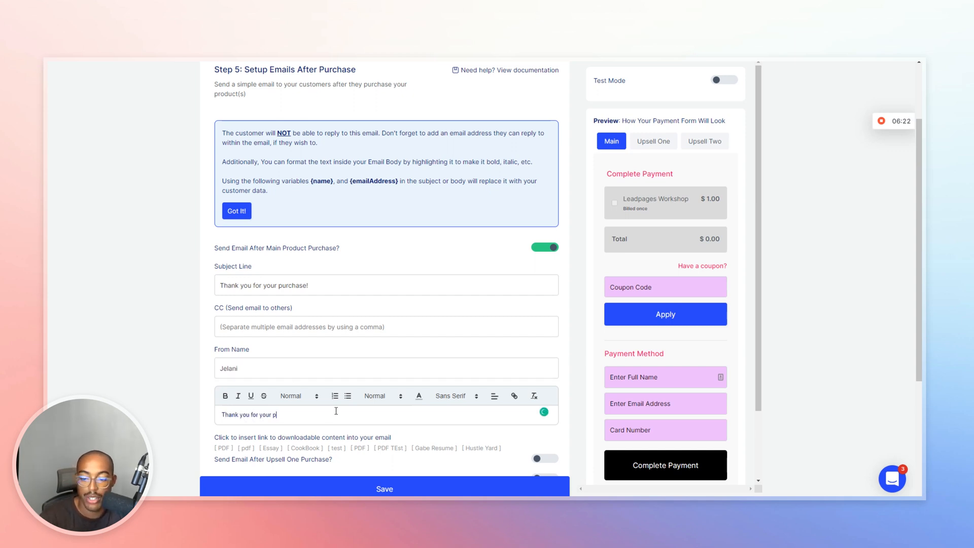
text(urchase! Access it here:)
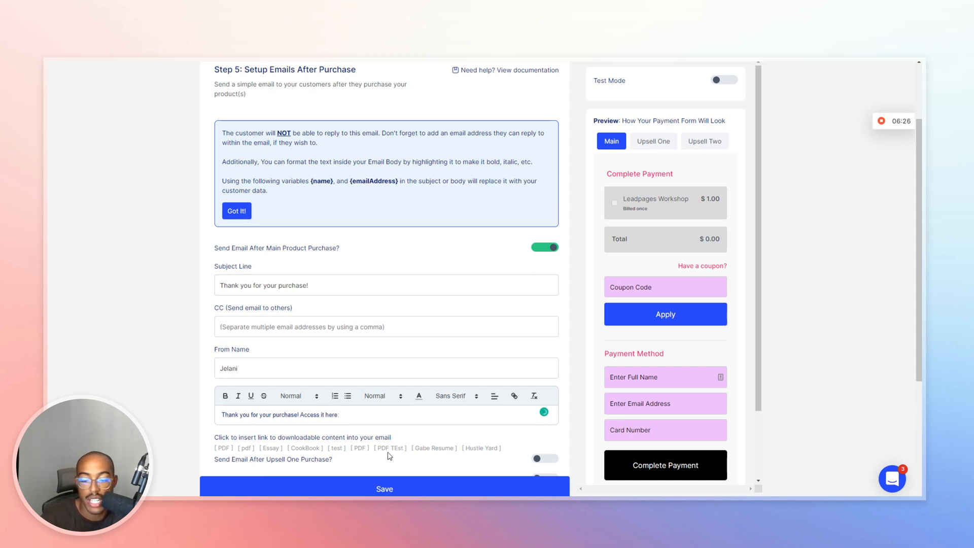
click(358, 448)
scroll(427, 358, up, 2)
scroll(427, 357, up, 1)
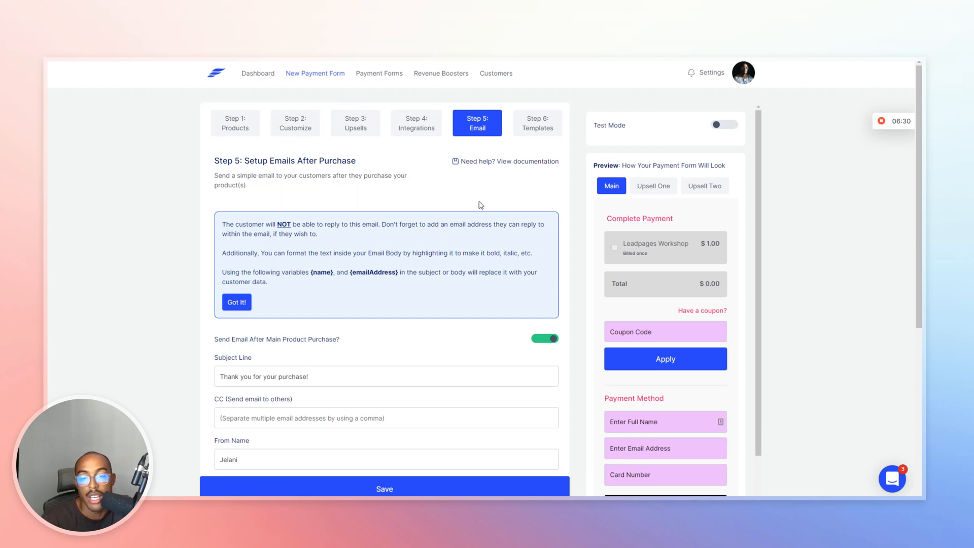
scroll(476, 240, down, 4)
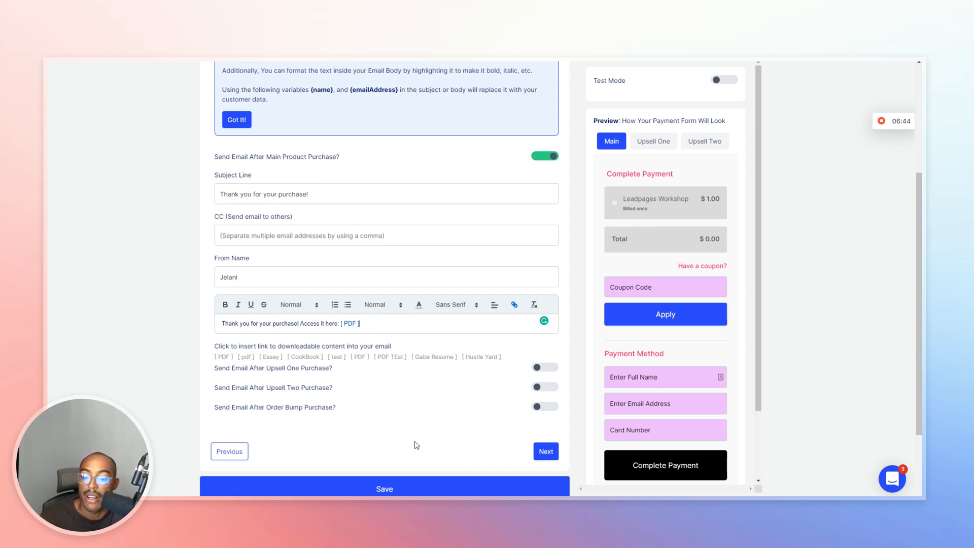
Advance to Step 6, keep main product template customization off, and save the form for its embed code.
click(548, 451)
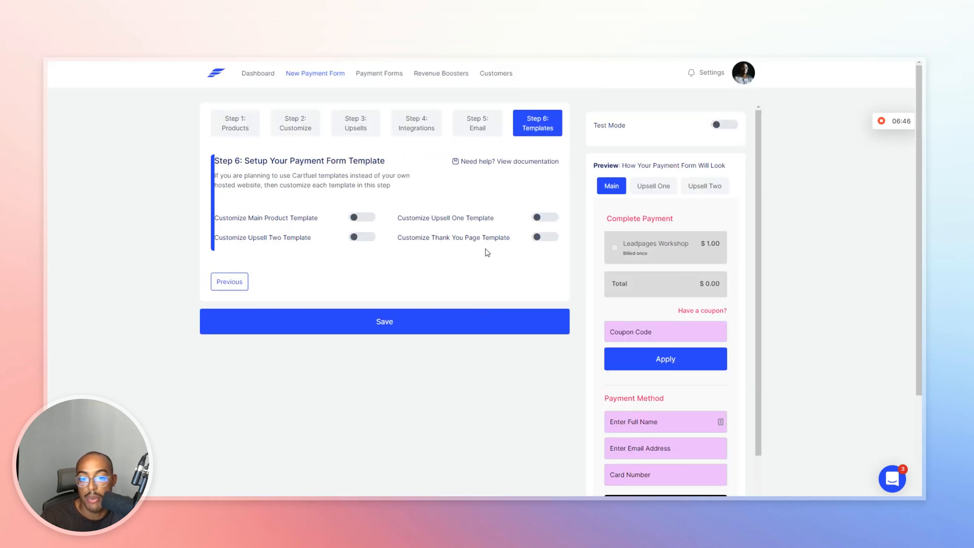
click(360, 221)
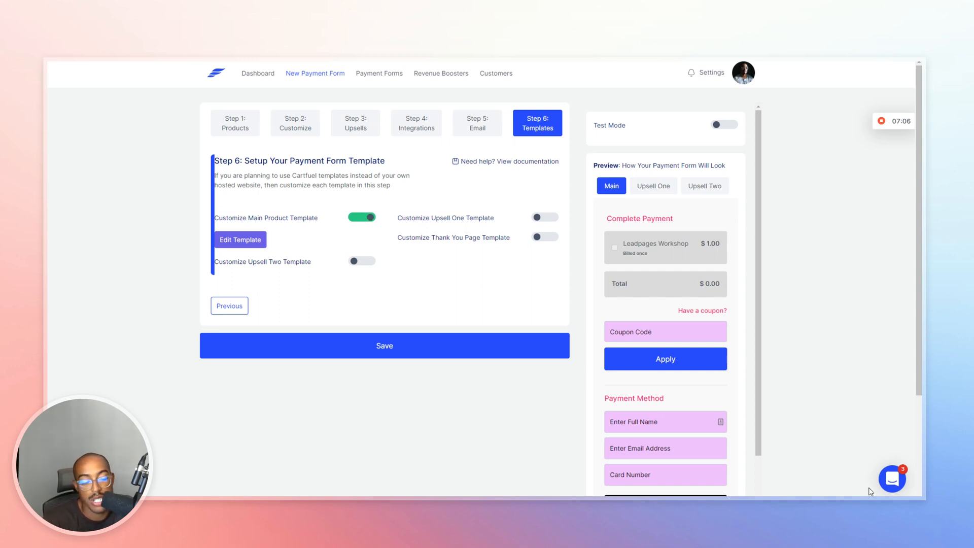
click(888, 484)
click(888, 484)
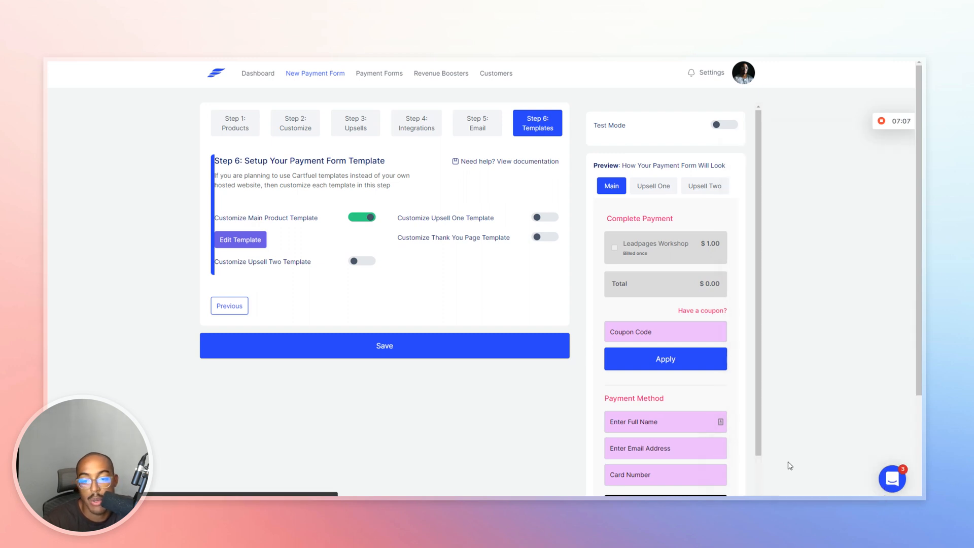
click(361, 218)
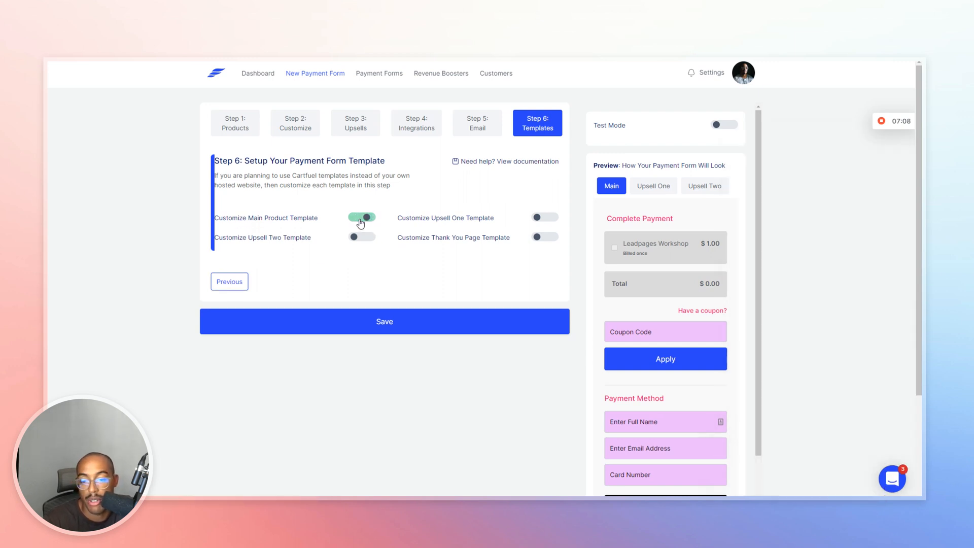
click(309, 326)
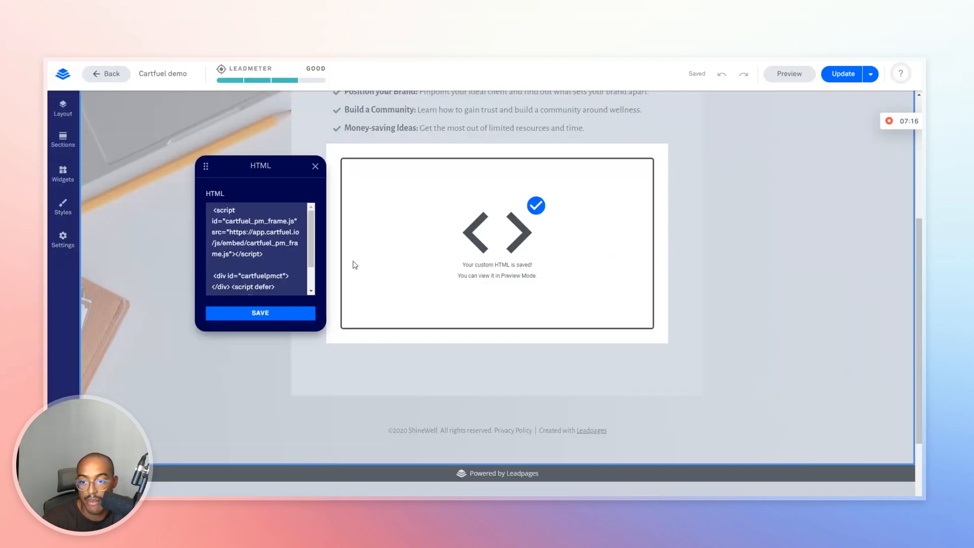
Open the page's HTML widget code editor and clear out its existing code.
click(315, 167)
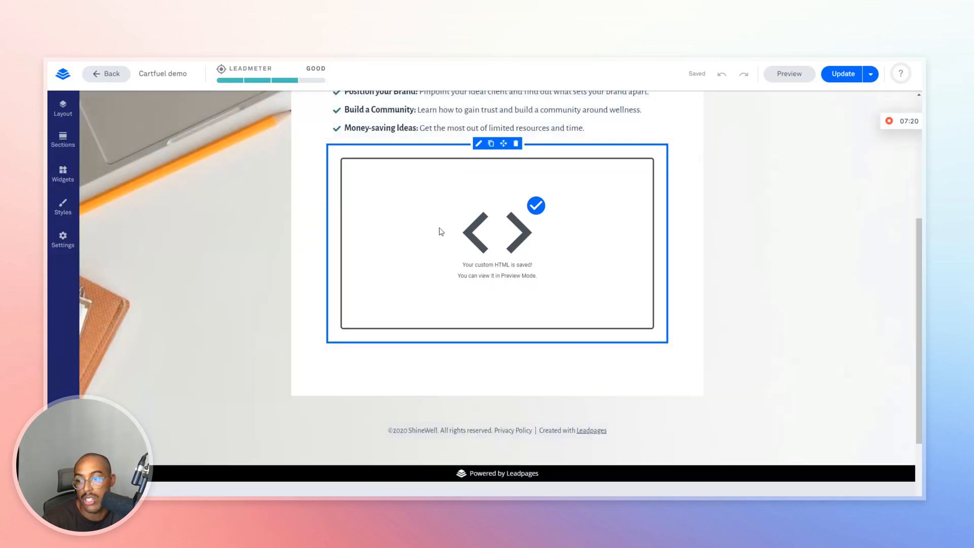
click(62, 172)
scroll(173, 272, down, 1)
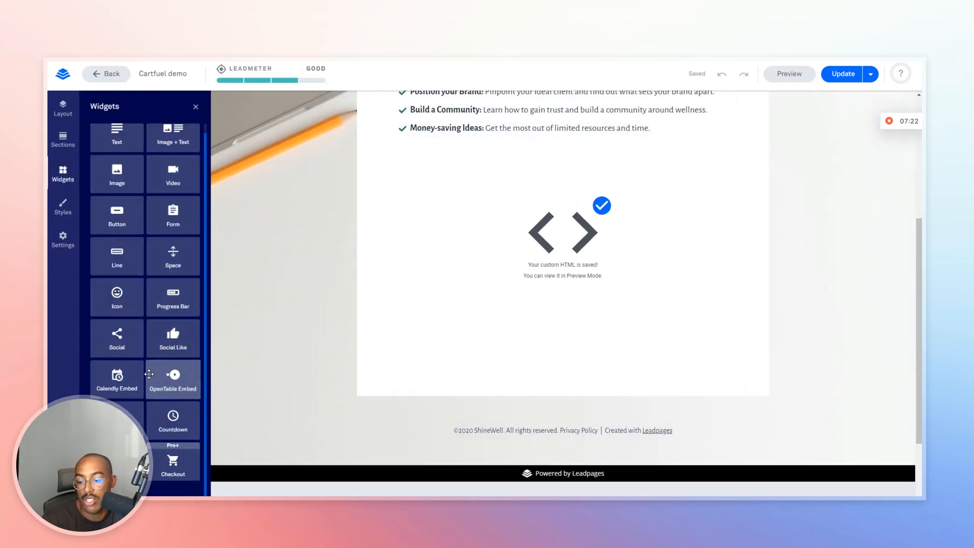
click(541, 207)
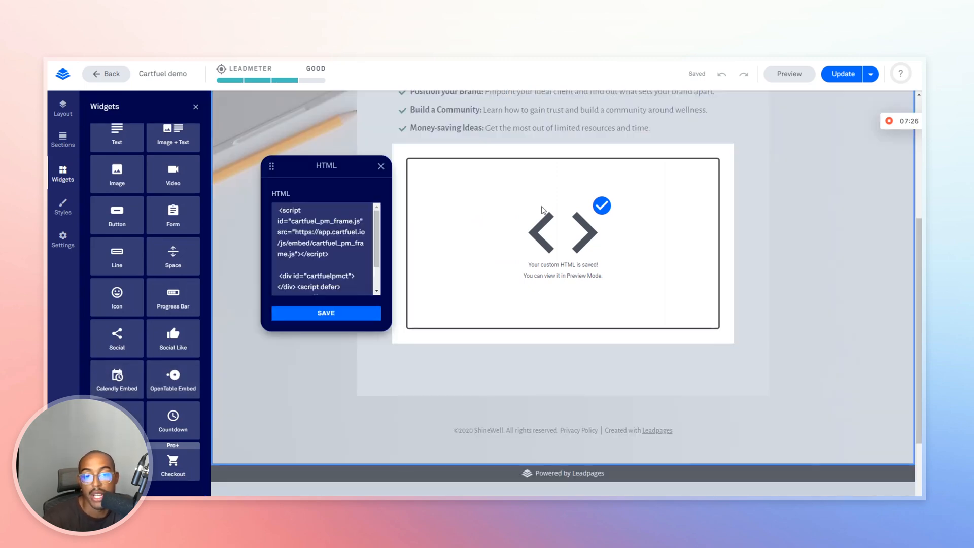
key(ctrl+a)
key(BackSpace)
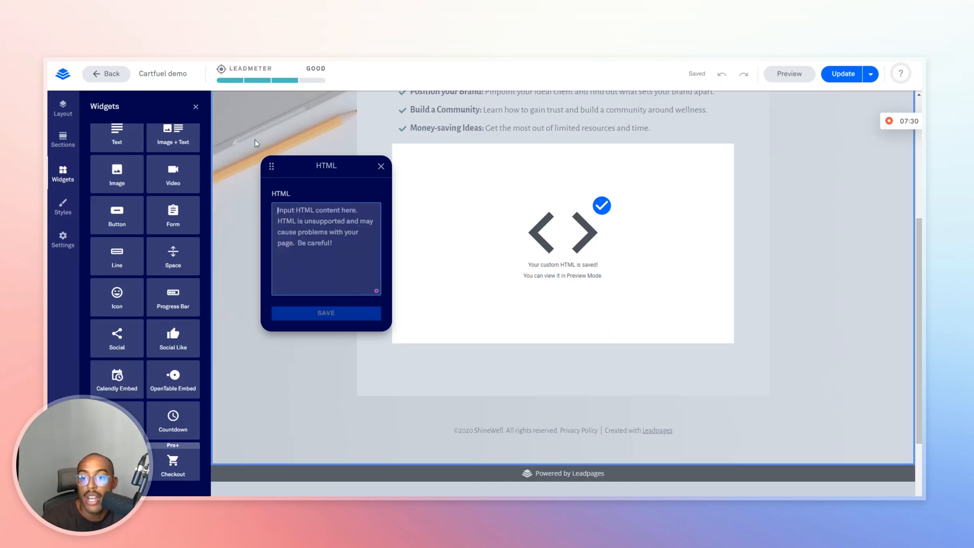
Copy both Cartfuel snippets, the embed script and the form code, into the HTML widget.
key(ctrl+Tab)
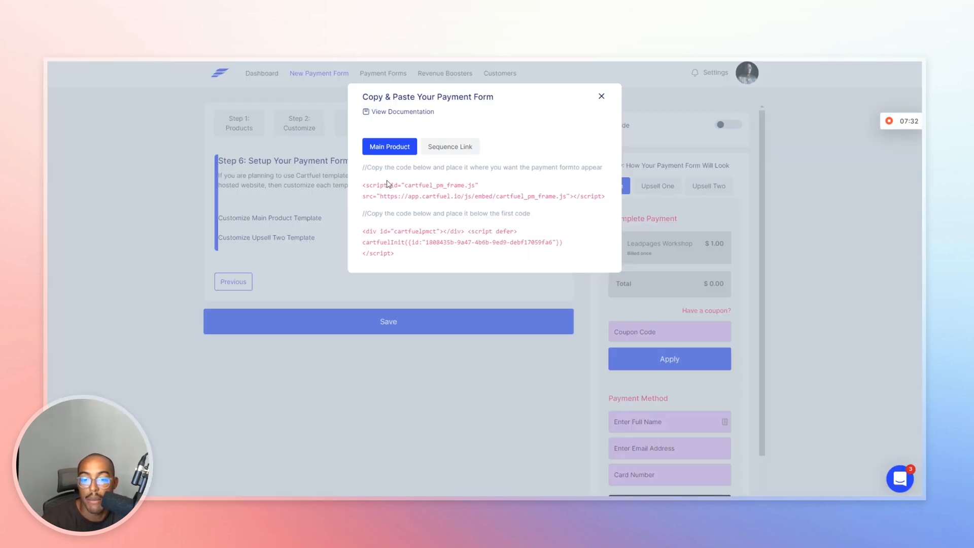
click(399, 198)
key(ctrl+shift+Tab)
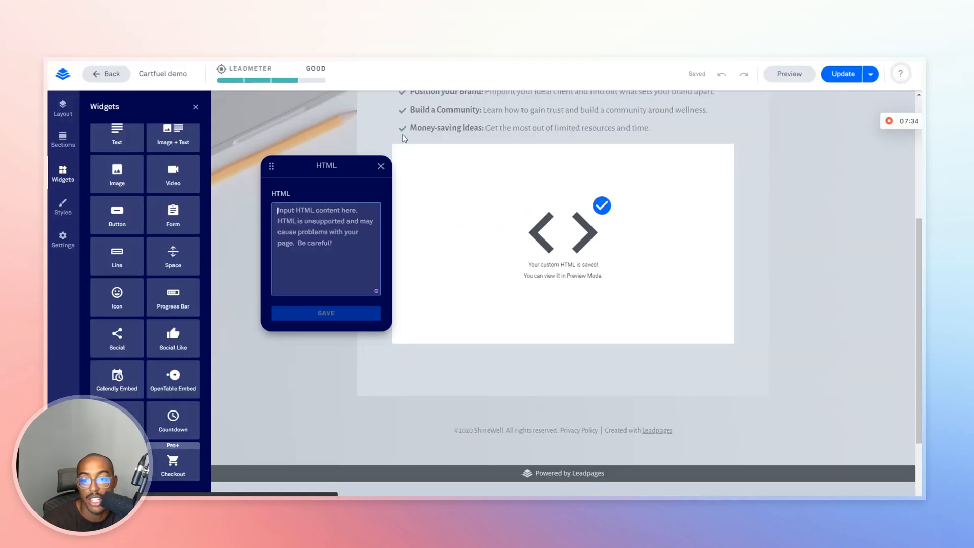
key(ctrl+v)
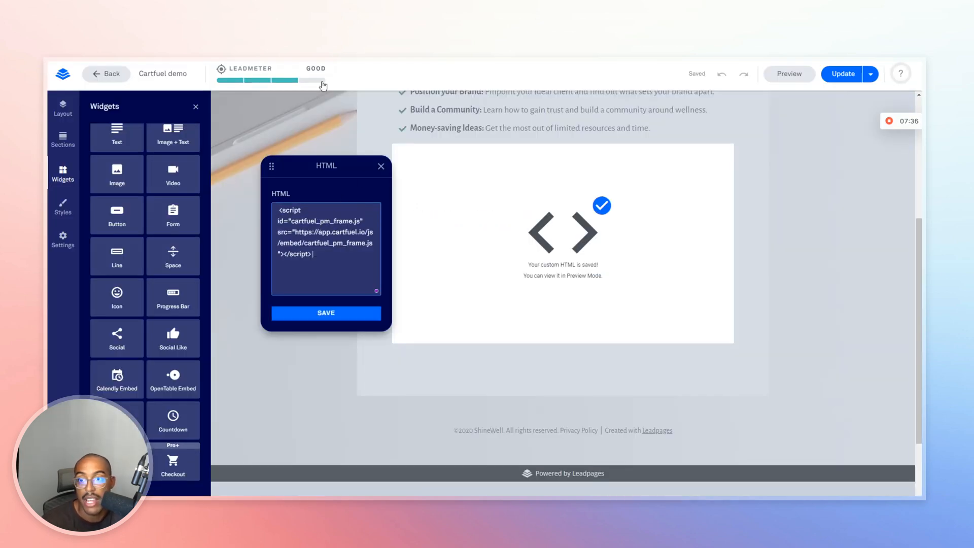
key(ctrl+Tab)
click(399, 236)
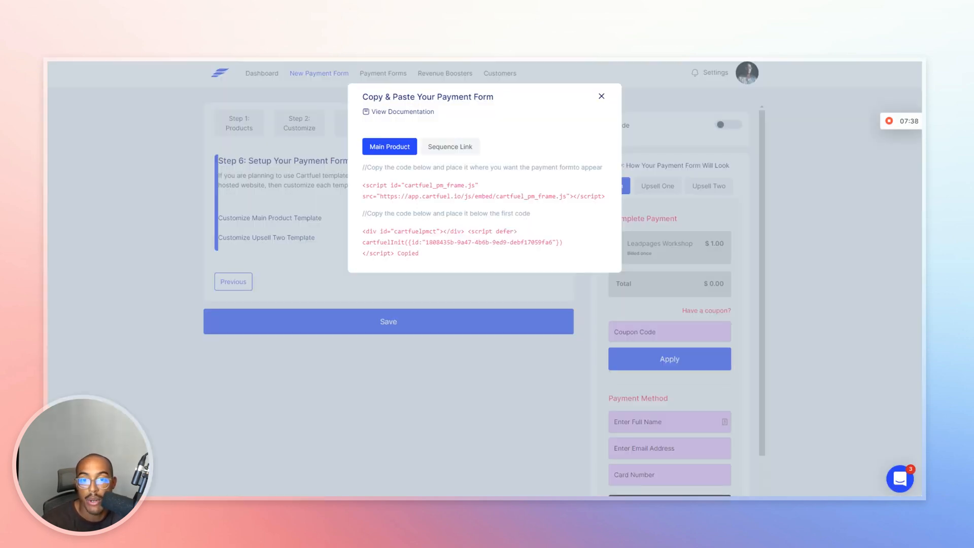
key(ctrl+shift+Tab)
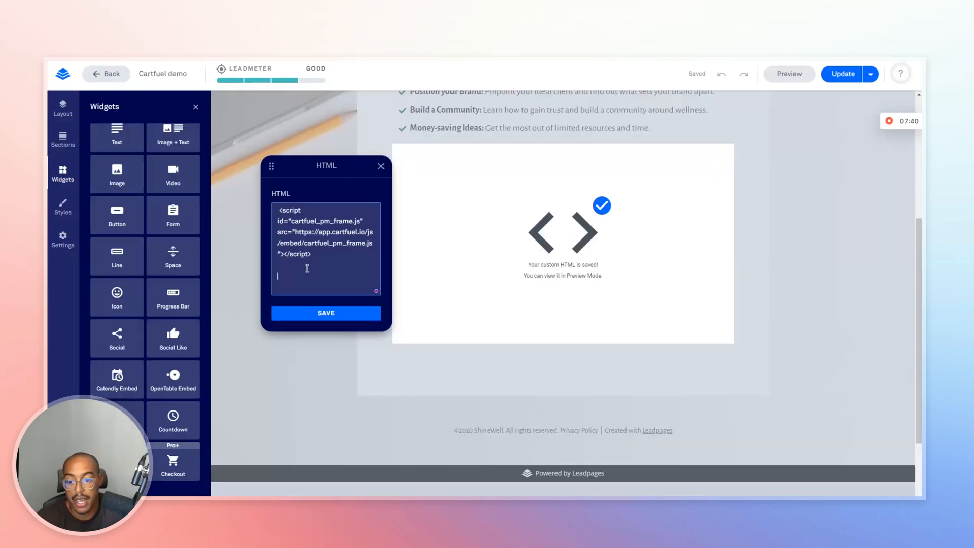
key(ctrl+v)
Save the new HTML code and publish the page update.
click(328, 312)
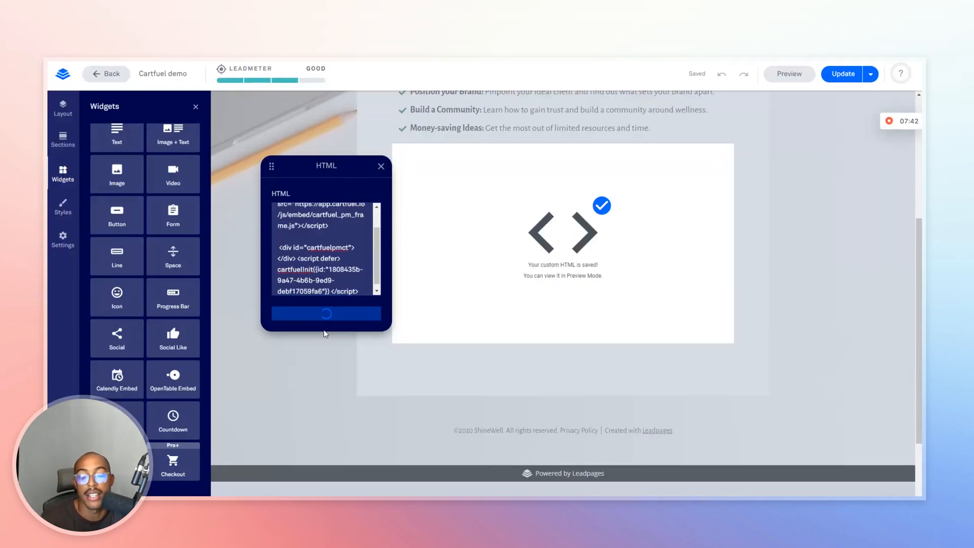
click(381, 168)
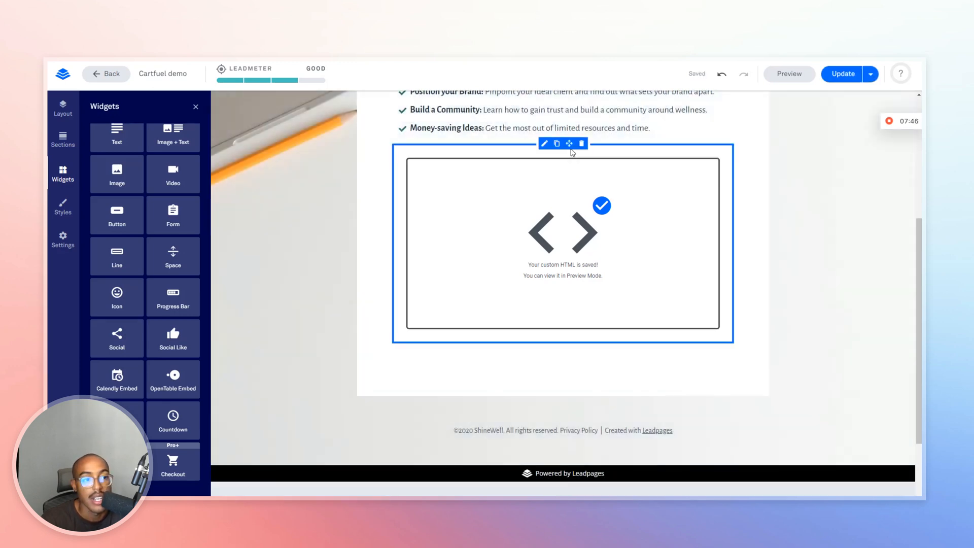
click(842, 74)
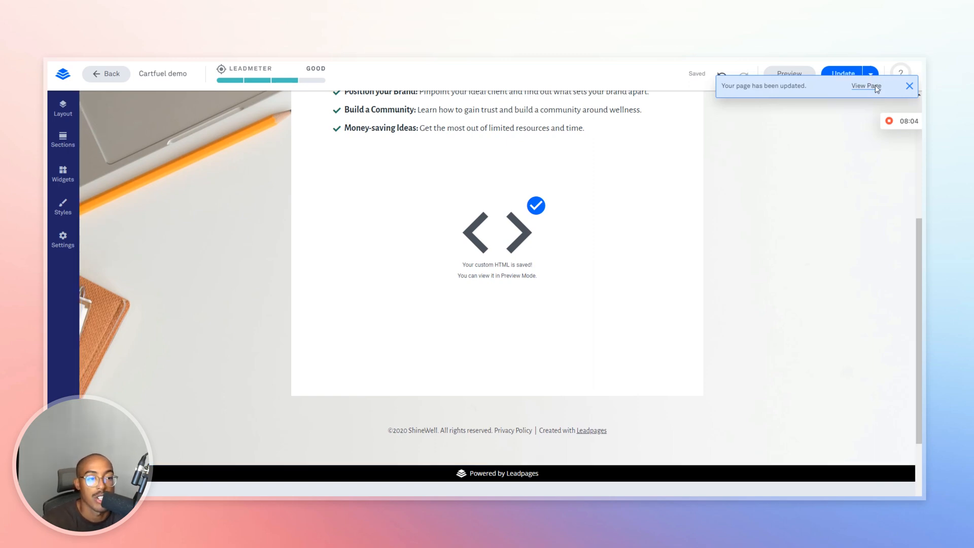
View the live page and scroll down to the $1.00 Leadpages Workshop payment form.
click(876, 86)
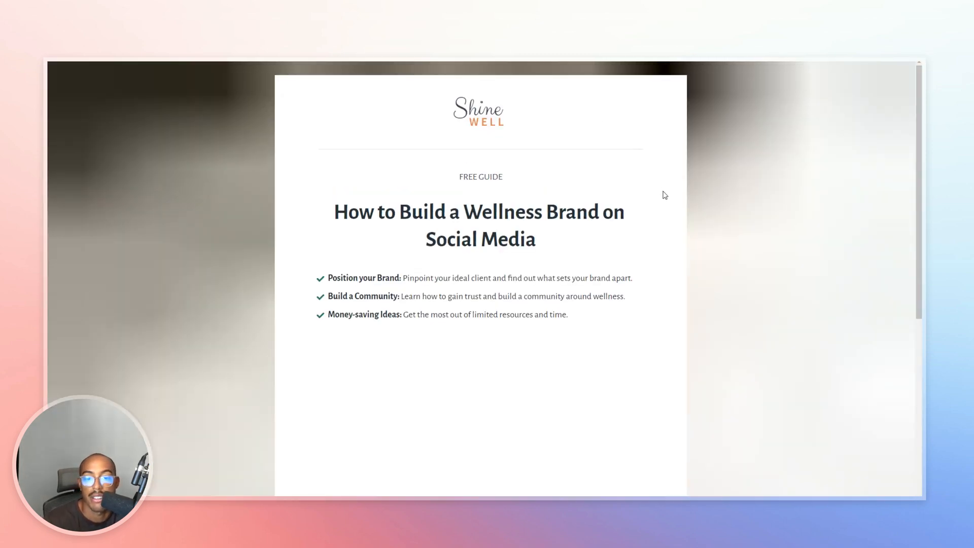
scroll(548, 256, down, 4)
scroll(550, 254, down, 3)
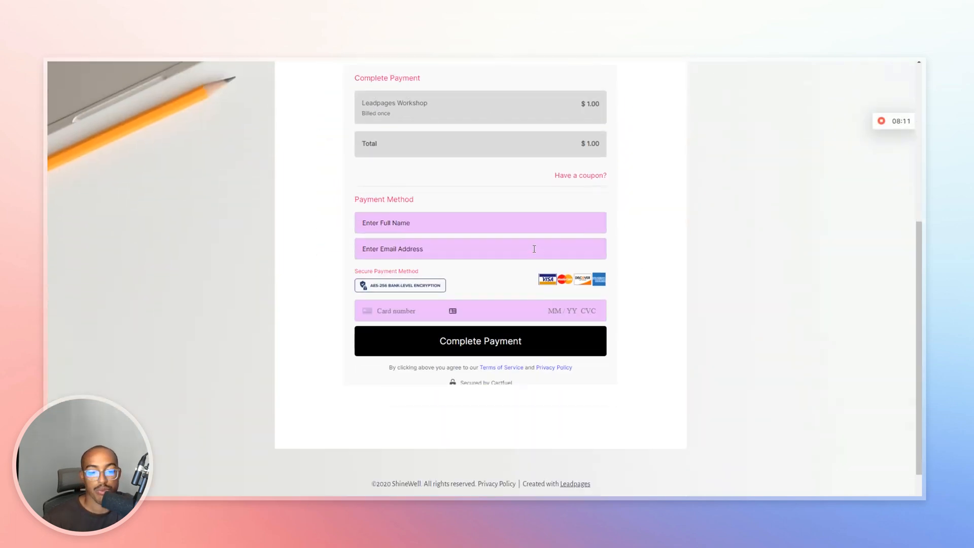
scroll(486, 227, up, 5)
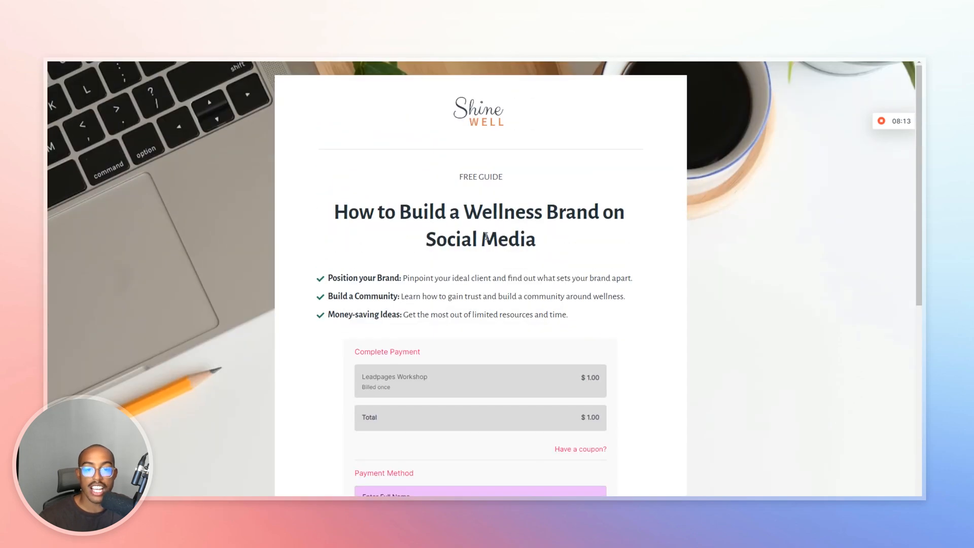
scroll(457, 236, down, 4)
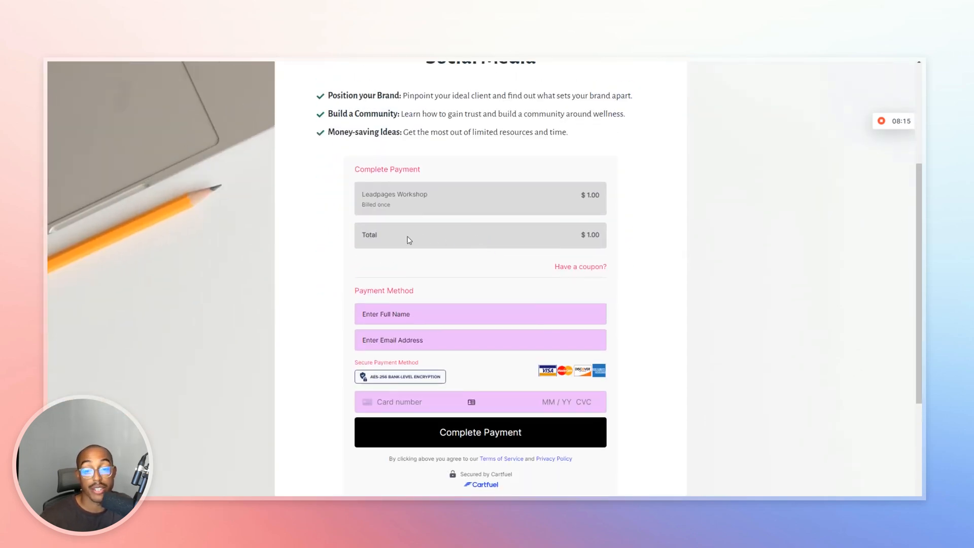
Enter the buyer's full name and a test e-mail address on the Leadpages Workshop checkout form.
drag(366, 193, 431, 197)
click(433, 198)
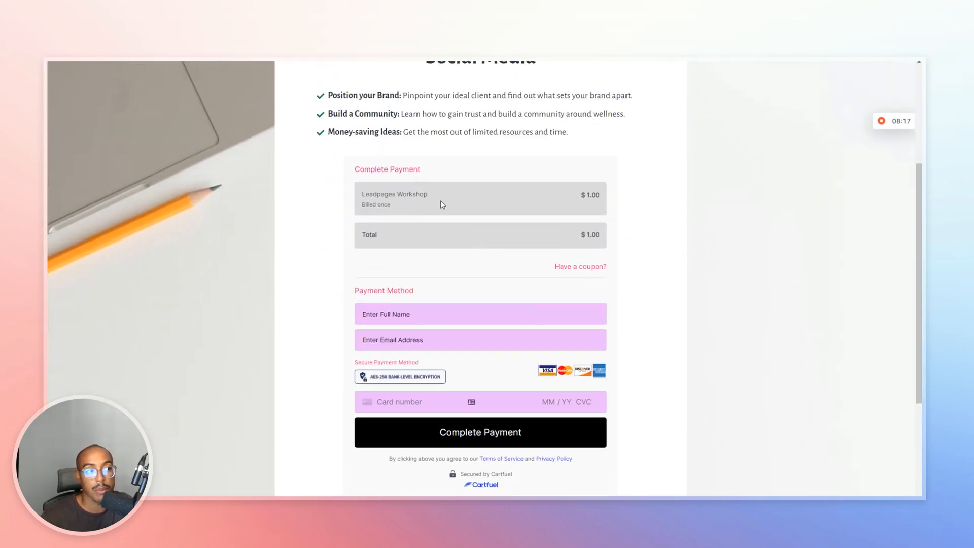
click(385, 310)
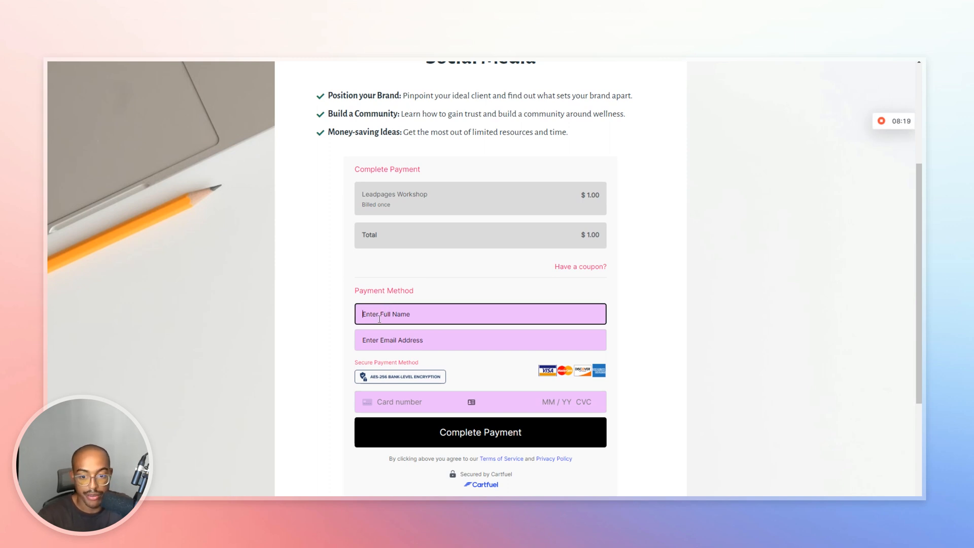
text(Jelani A)
key(Tab)
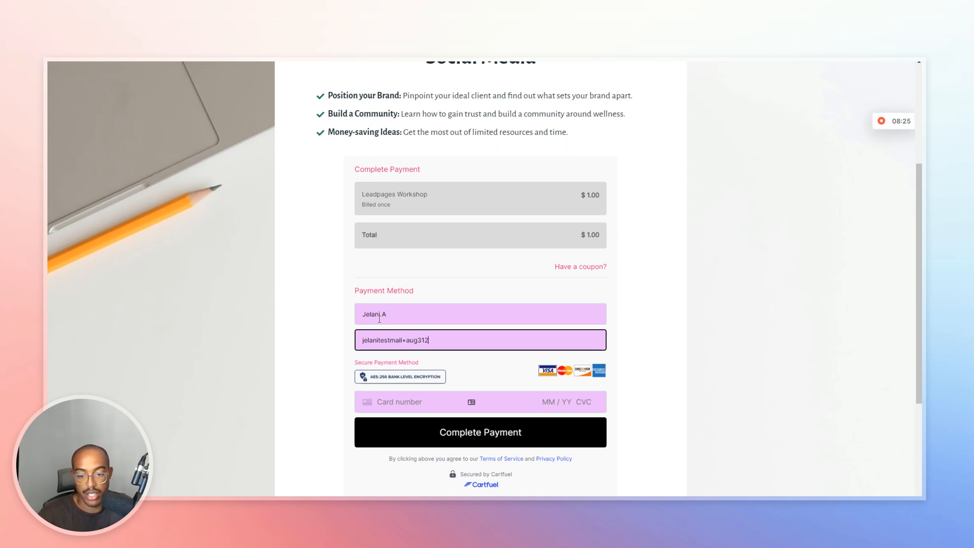
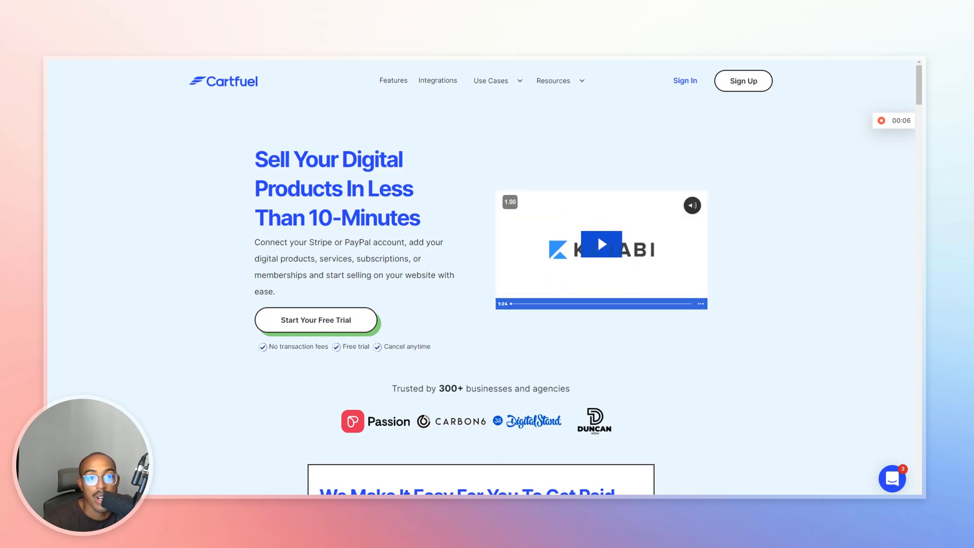
In Gmail, open the receipt and check its $1.00 Leadpages Workshop line.
click(616, 37)
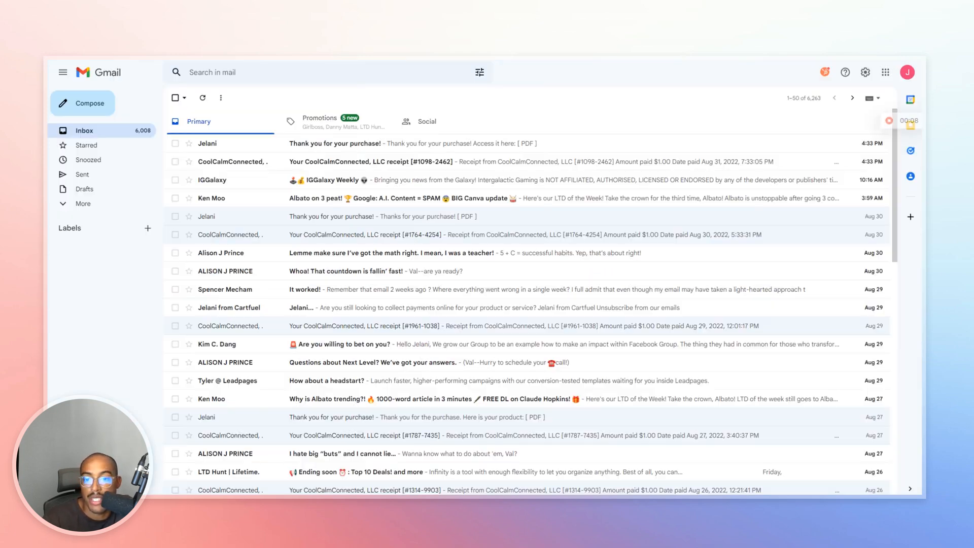
click(350, 163)
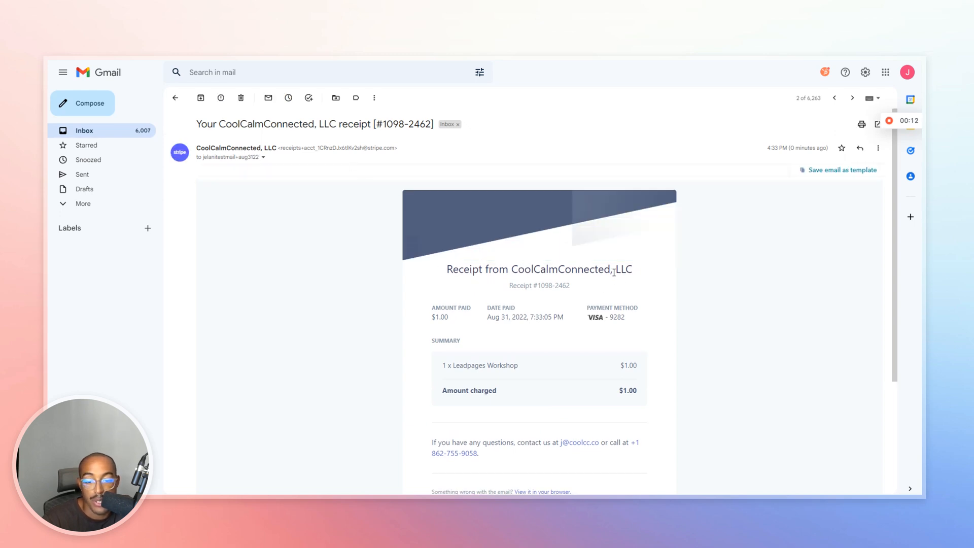
drag(451, 365, 639, 363)
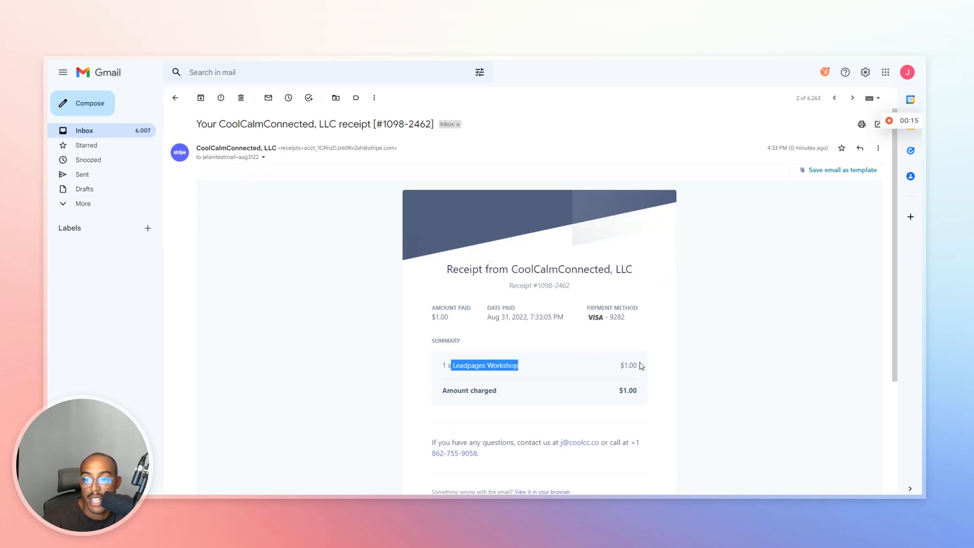
Return to the inbox and open the 'Thank you for your purchase!' confirmation email.
click(124, 138)
click(413, 142)
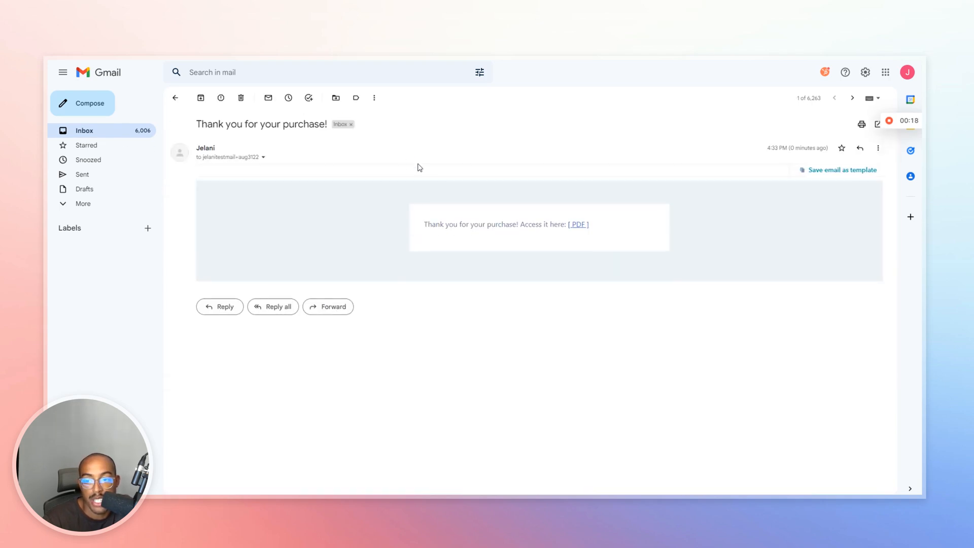
drag(217, 148, 205, 148)
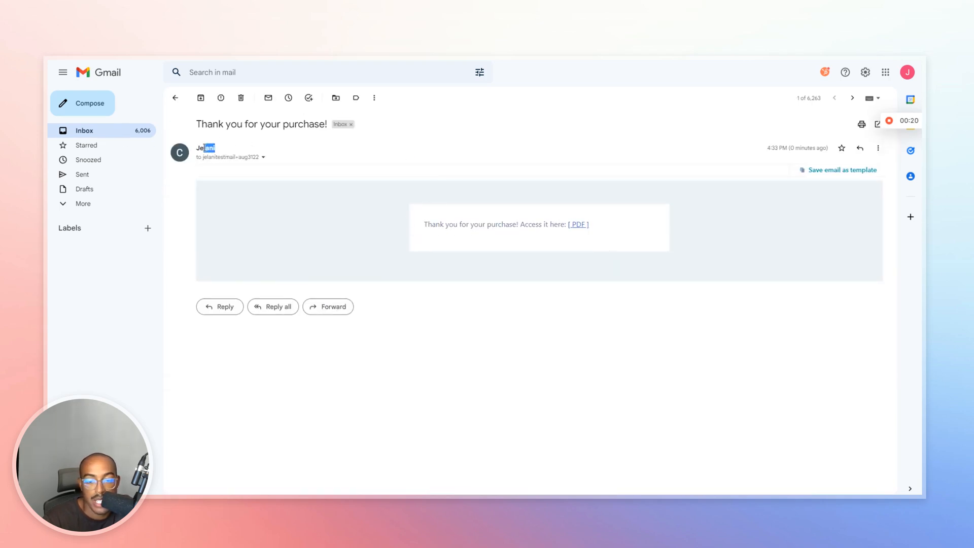